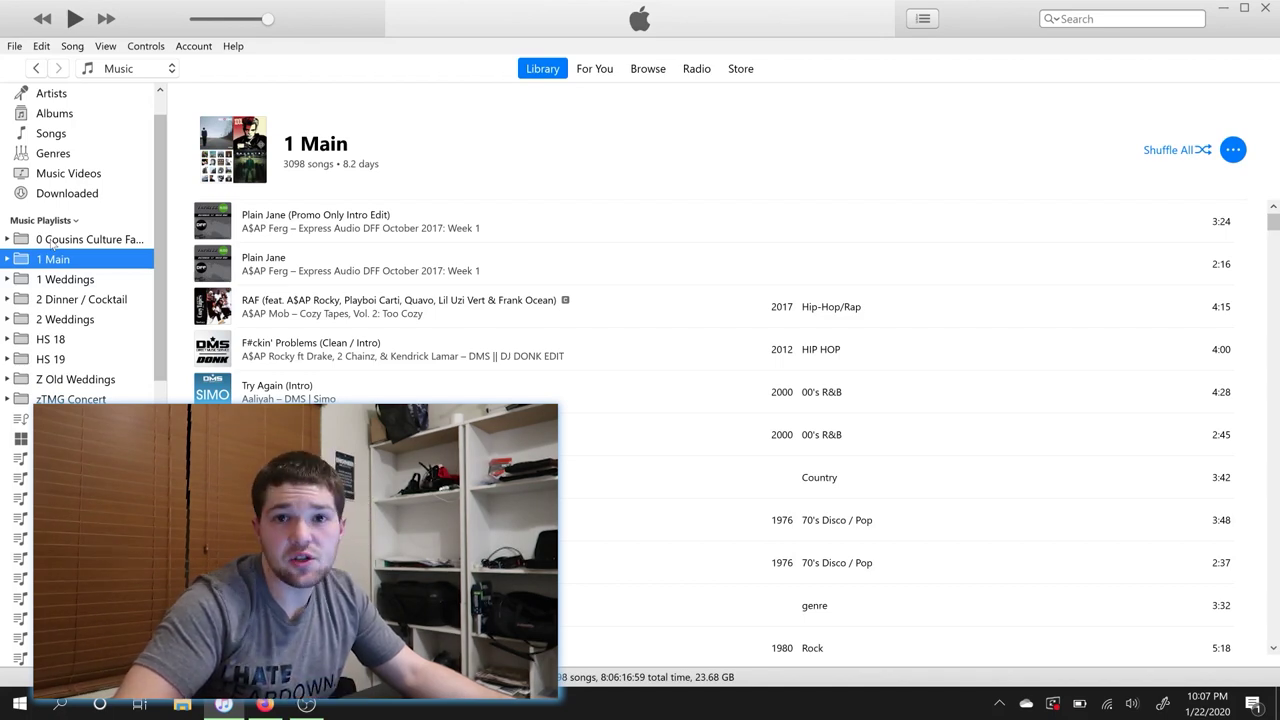
# Toggle the first folder open and closed to view its four show playlists, then expand 1 Main
pyautogui.click(7, 241)
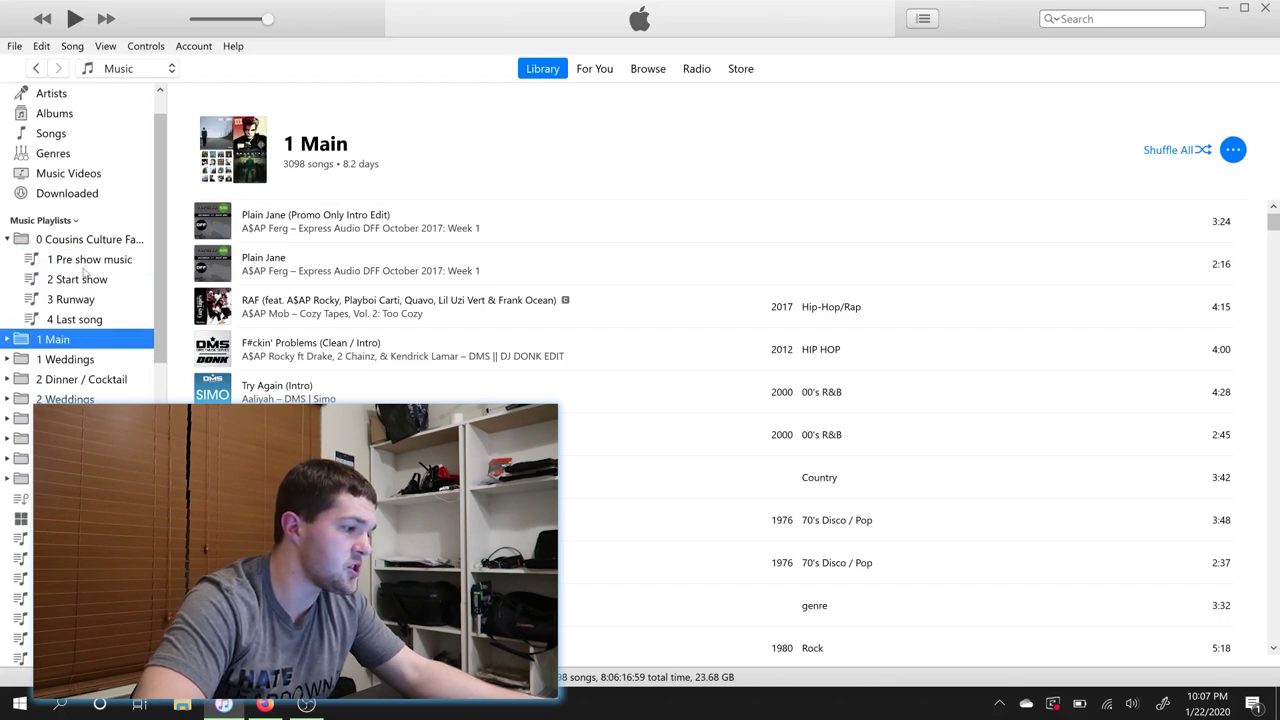
pyautogui.click(8, 239)
pyautogui.click(8, 239)
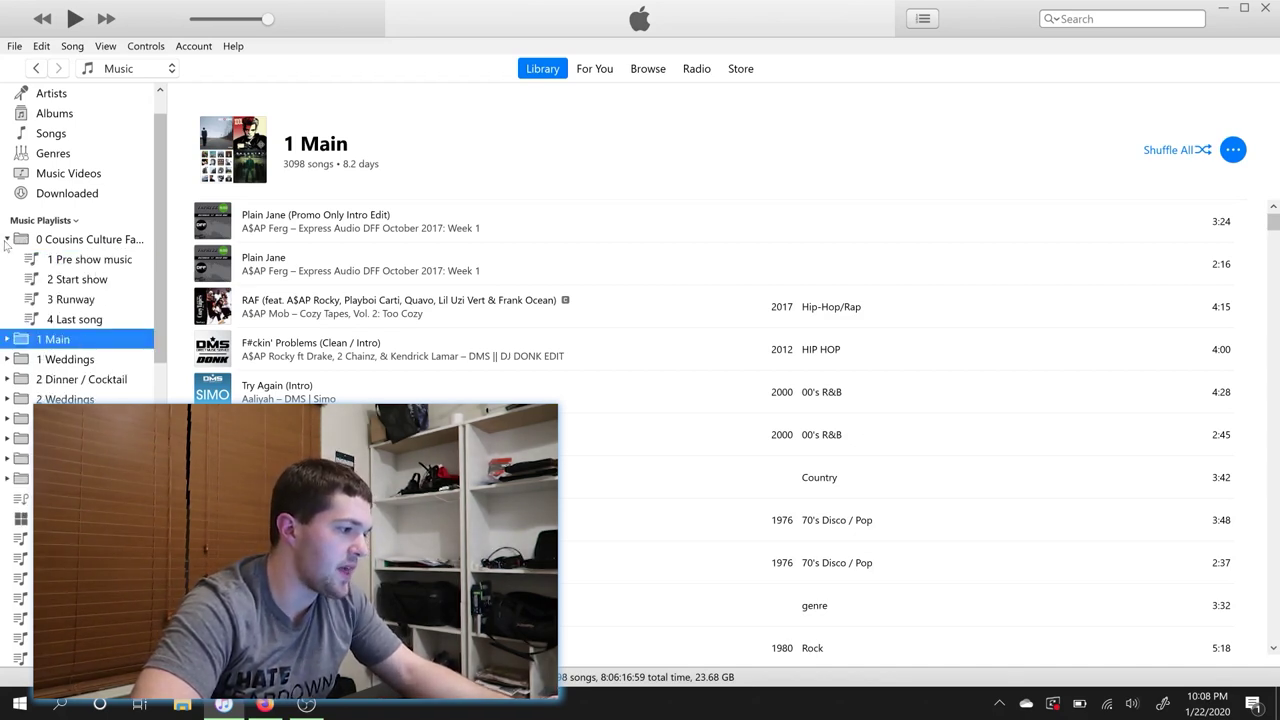
pyautogui.click(7, 241)
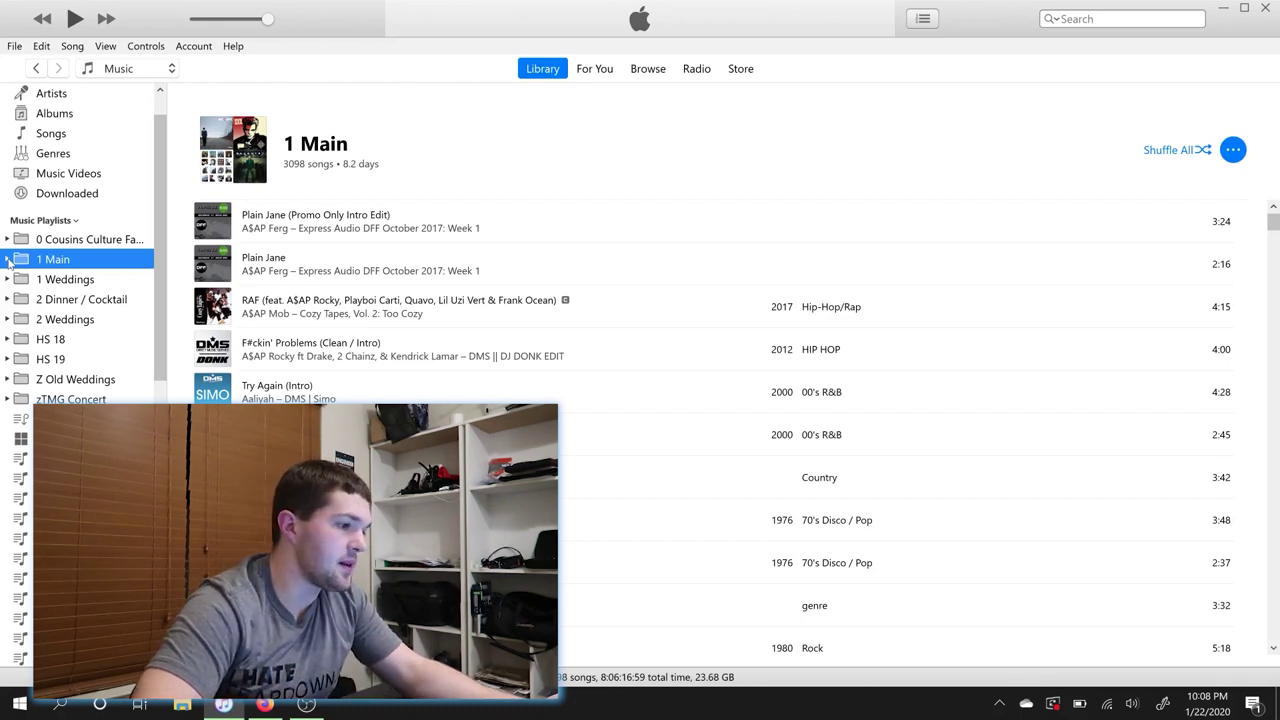
pyautogui.click(8, 260)
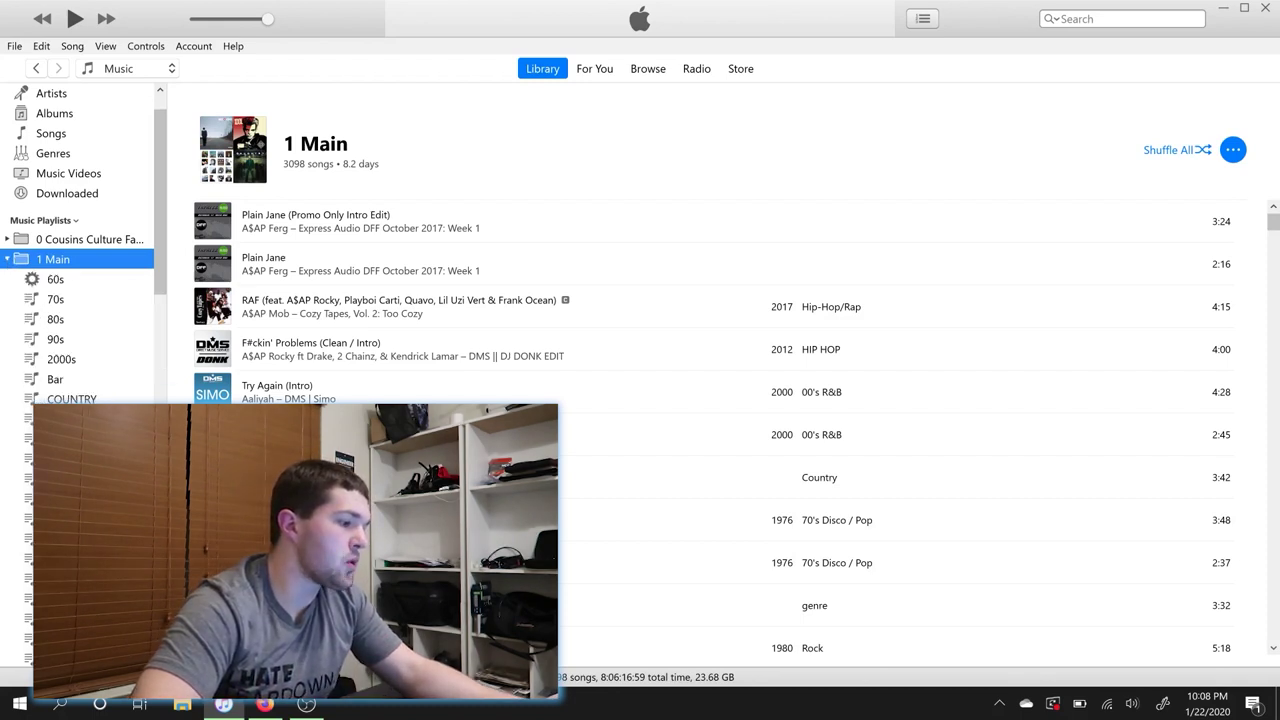
# Open the 2000s, Bar and HS go to playlists from 1 Main in turn
pyautogui.scroll(-1, 77, 300)
pyautogui.scroll(-3, 77, 300)
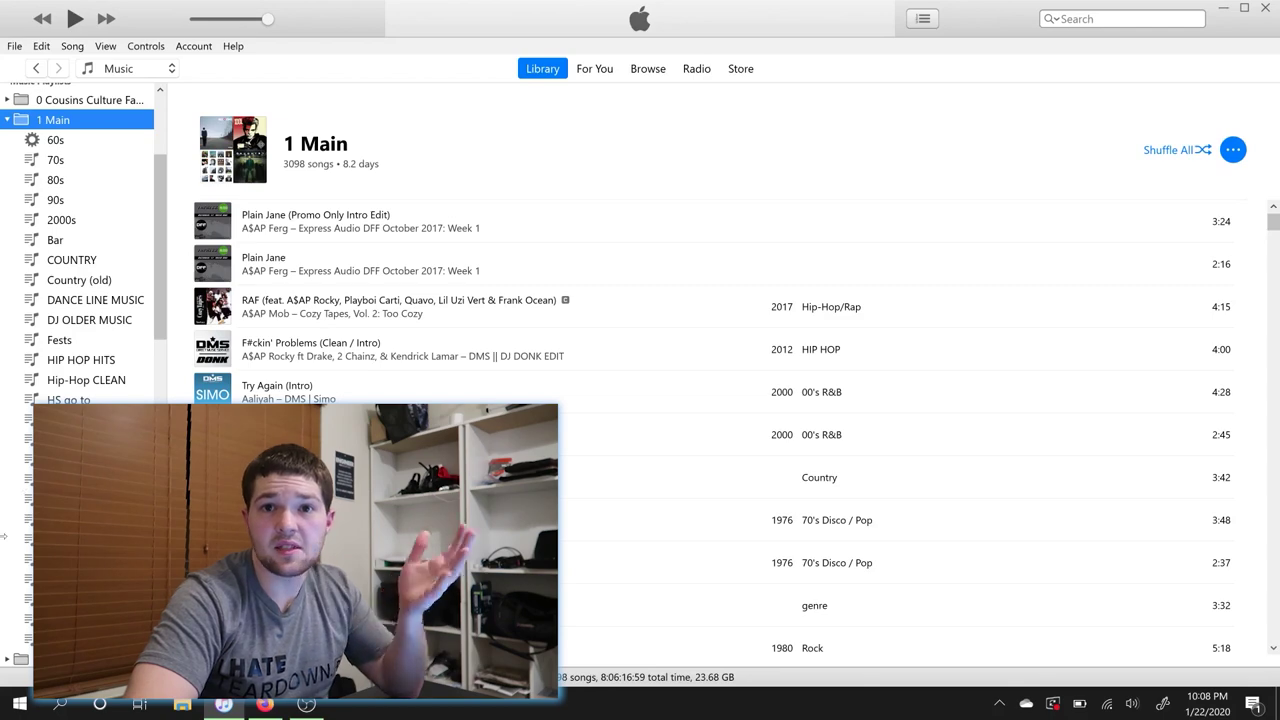
pyautogui.click(62, 226)
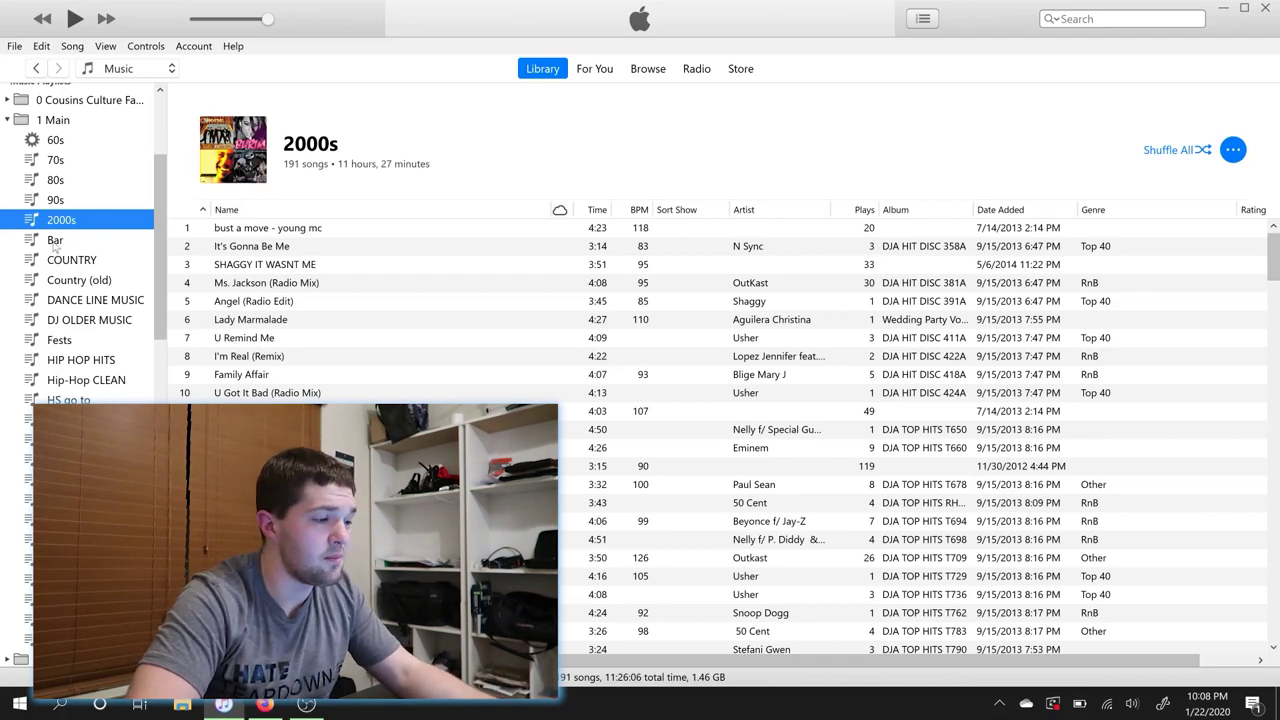
pyautogui.click(55, 245)
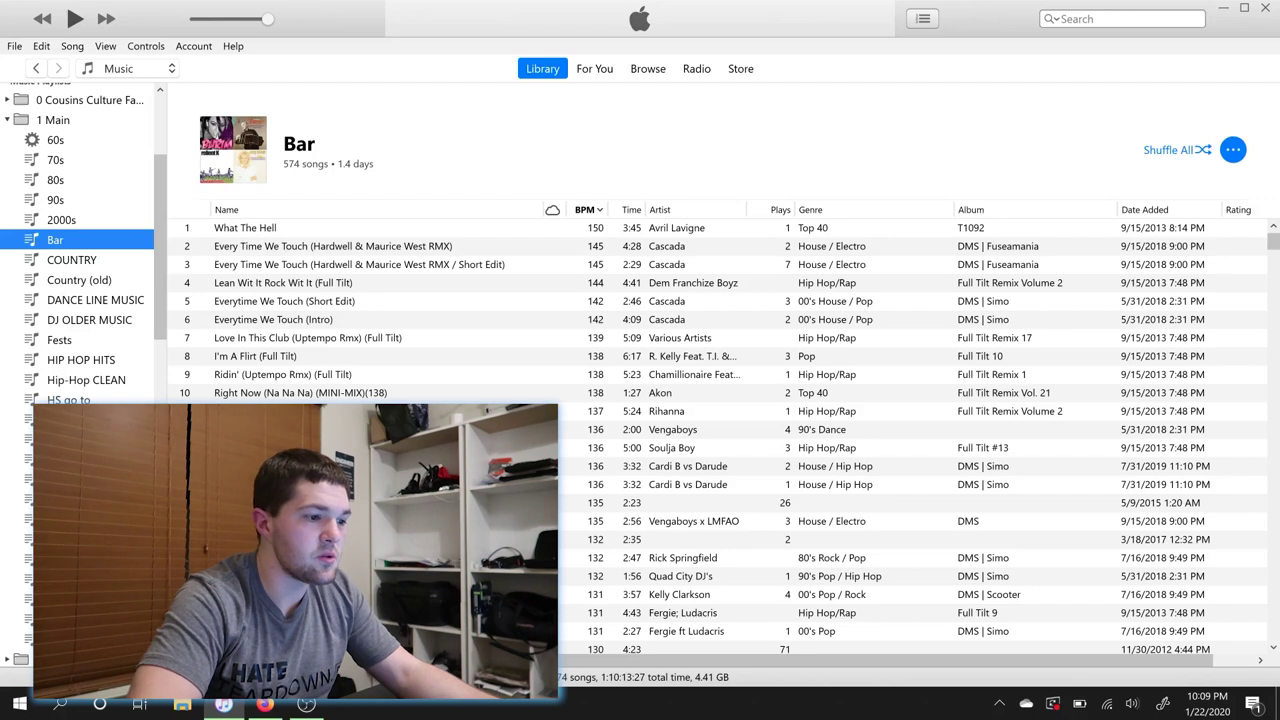
pyautogui.scroll(-1, 62, 326)
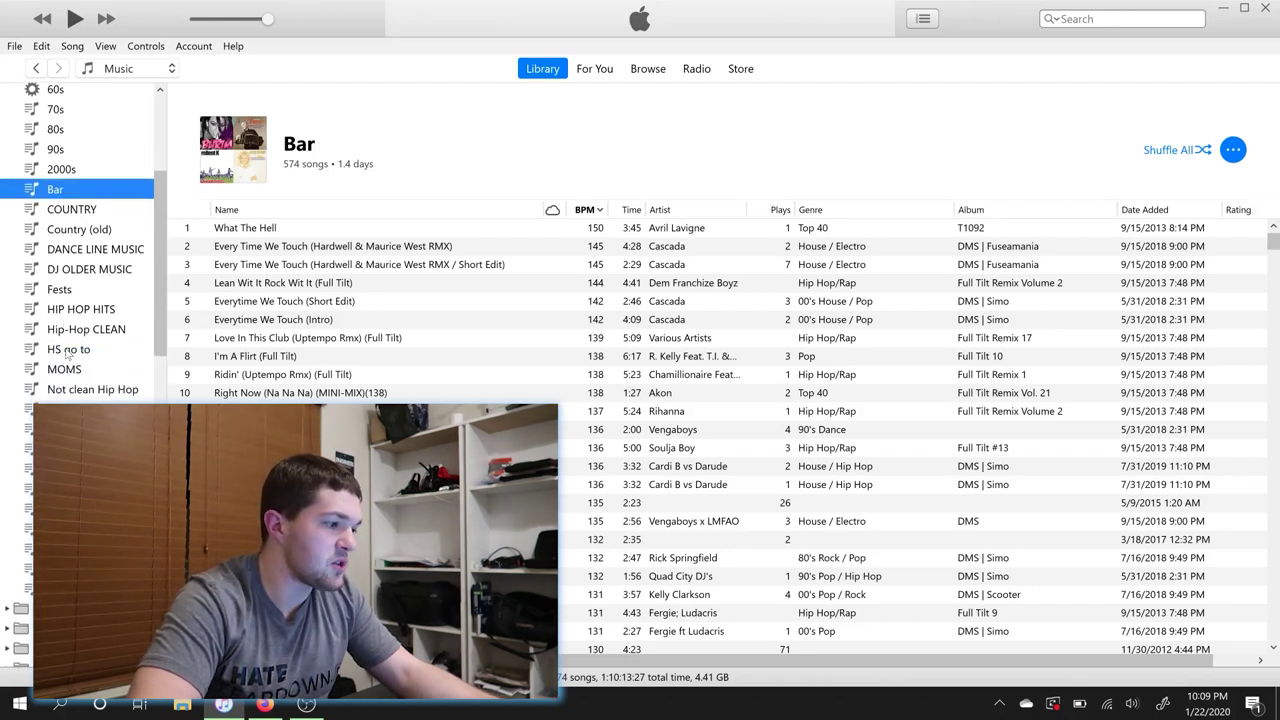
pyautogui.click(68, 350)
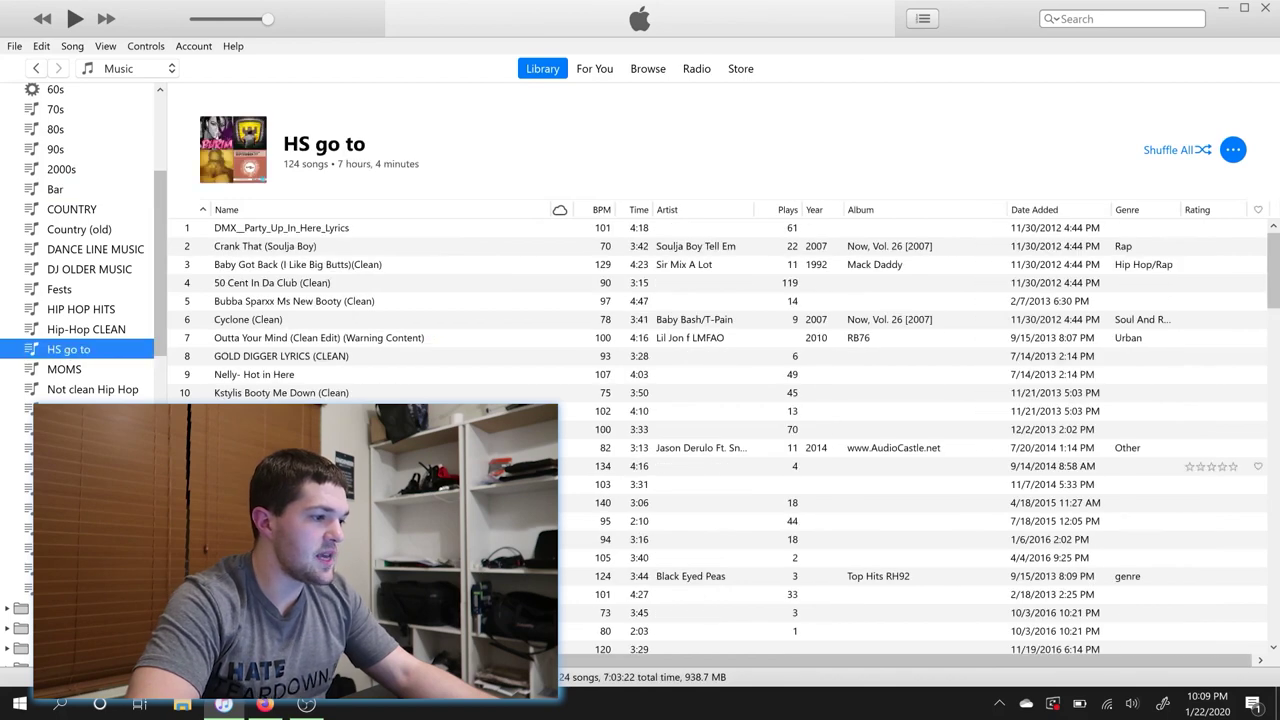
# Open Hip-Hop CLEAN, DJ OLDER MUSIC, and finally the 11-song Tik Tok playlist
pyautogui.scroll(-1, 900, 440)
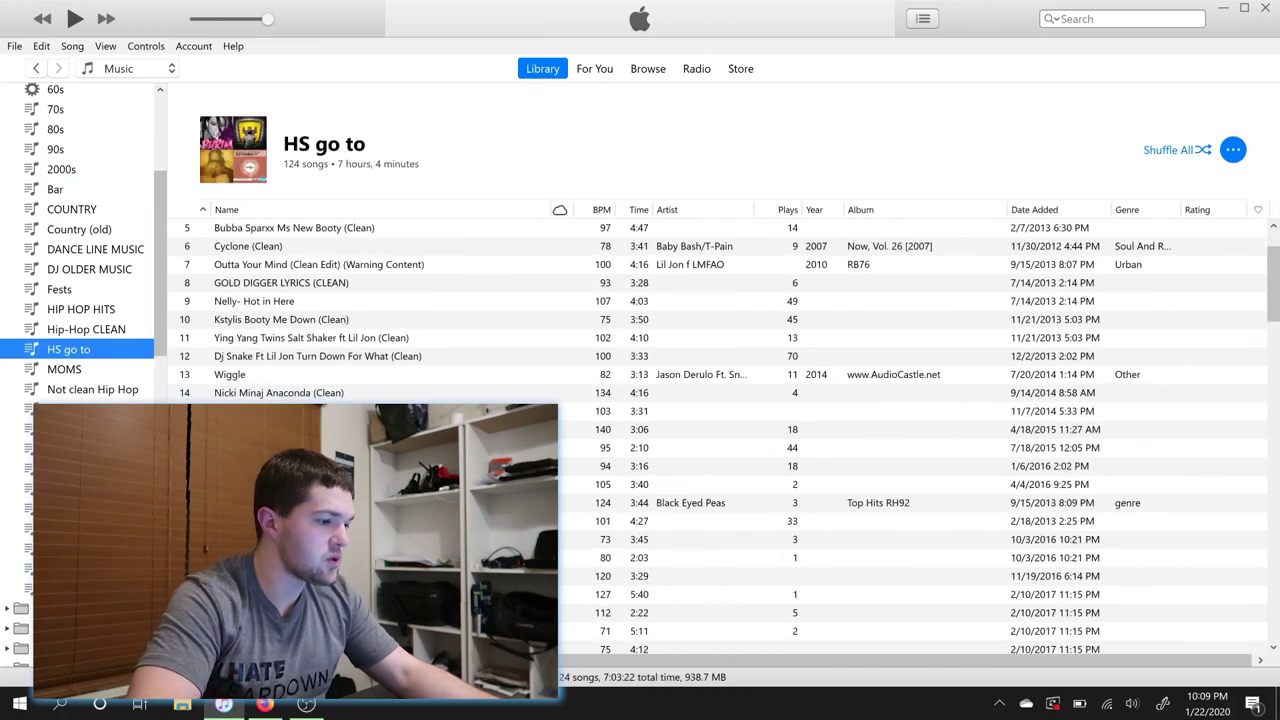
pyautogui.scroll(1, 730, 438)
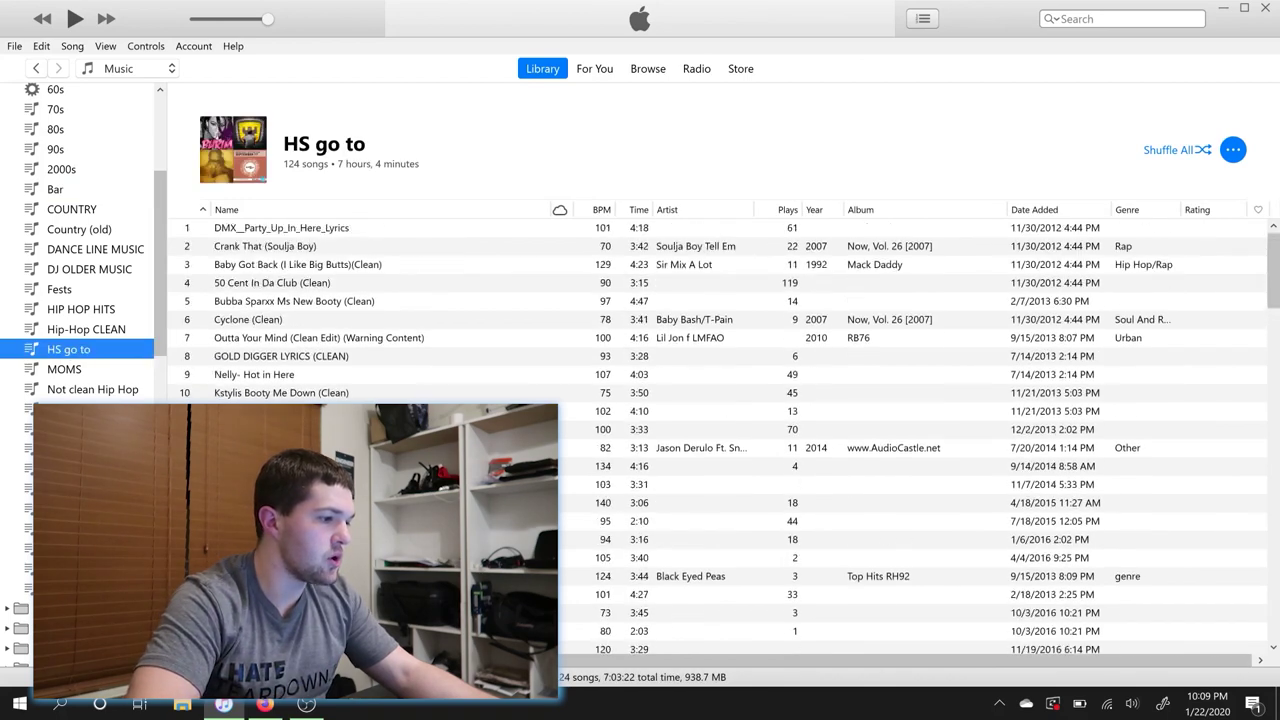
pyautogui.click(64, 330)
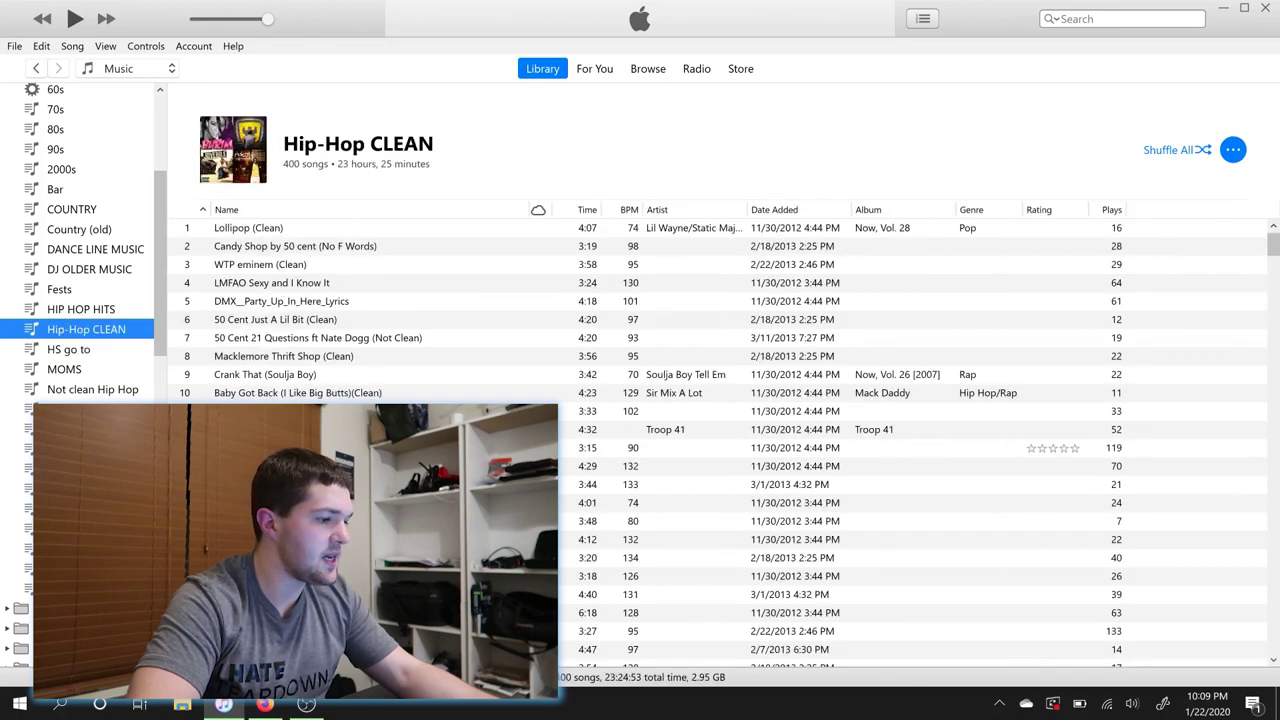
pyautogui.click(72, 272)
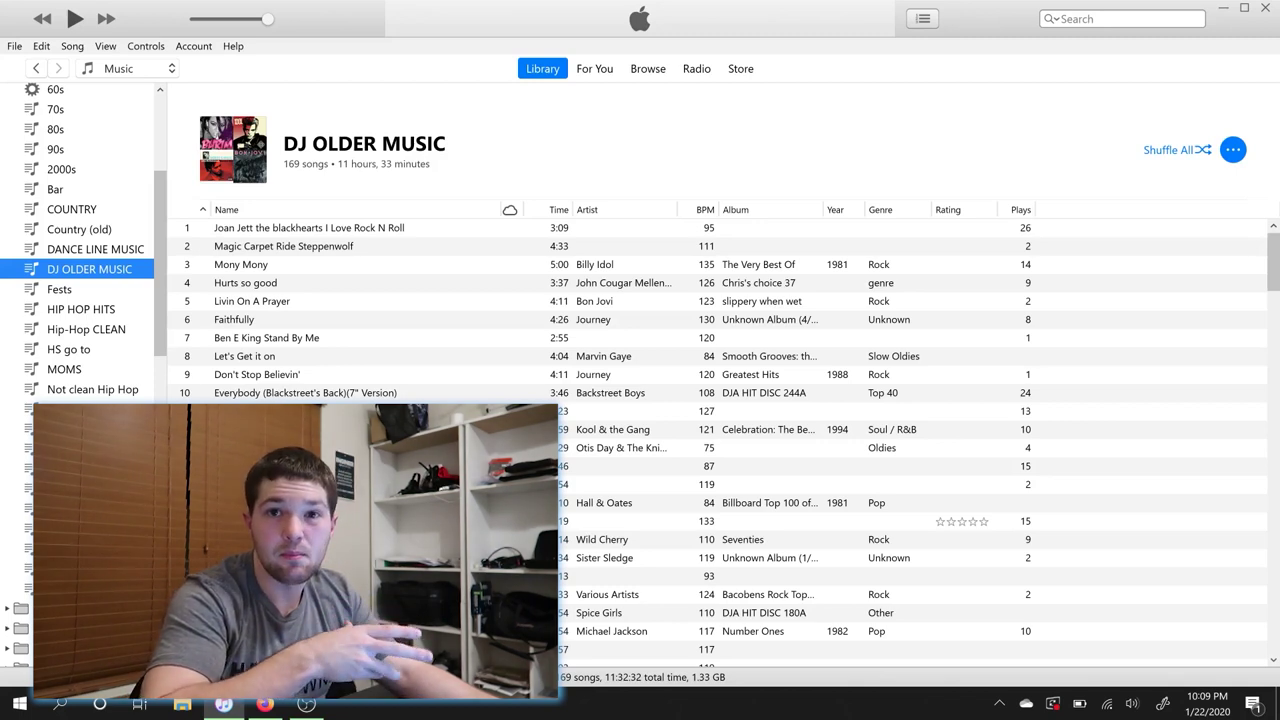
pyautogui.scroll(1, 90, 300)
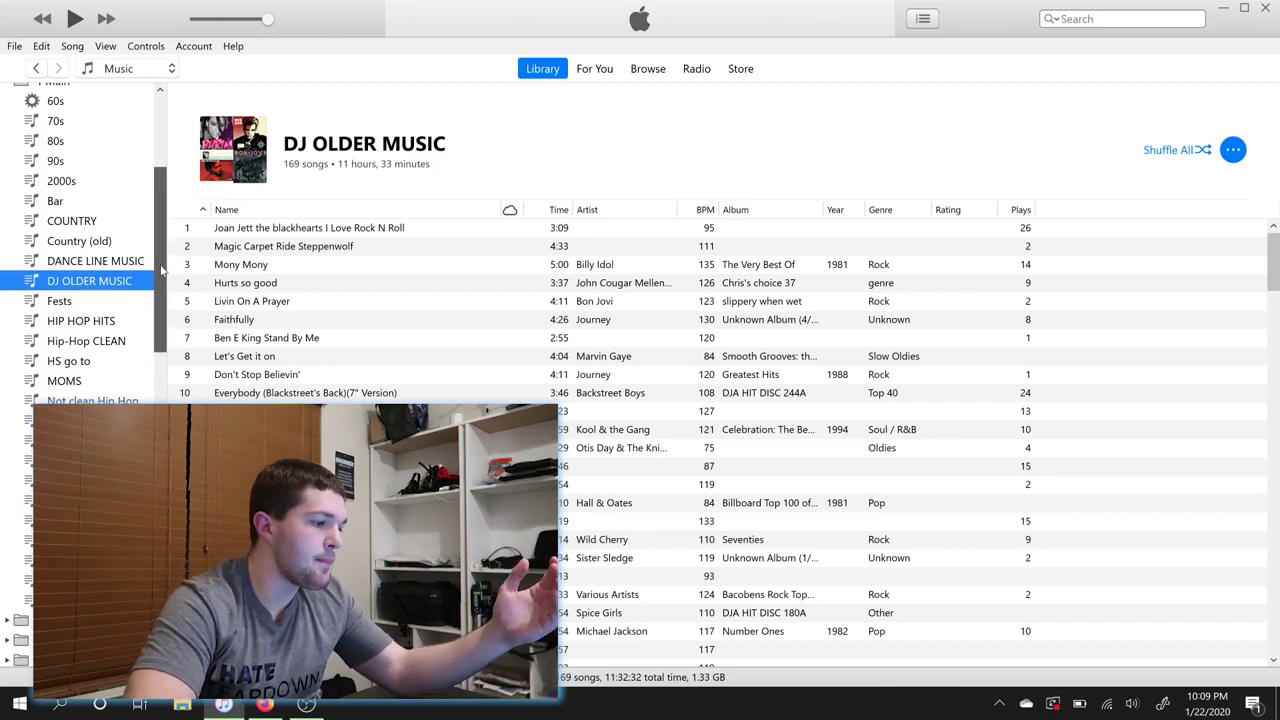
pyautogui.scroll(1, 160, 282)
pyautogui.scroll(-3, 160, 282)
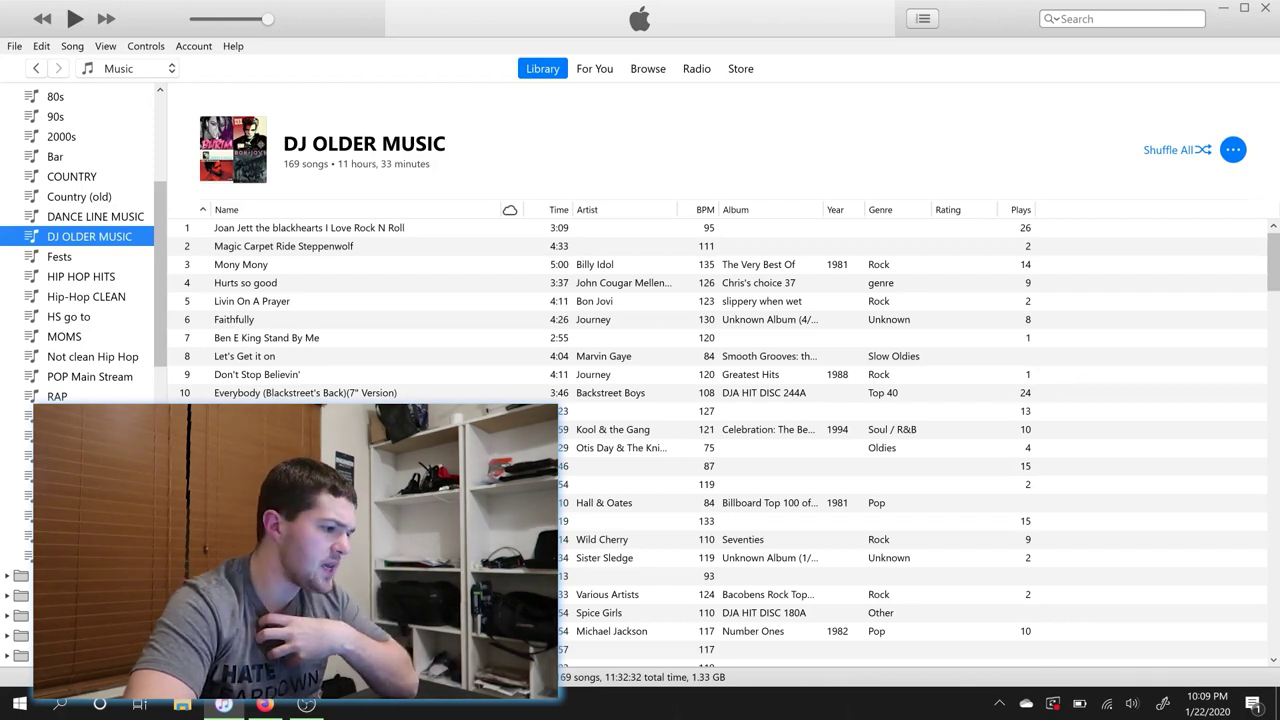
pyautogui.click(90, 535)
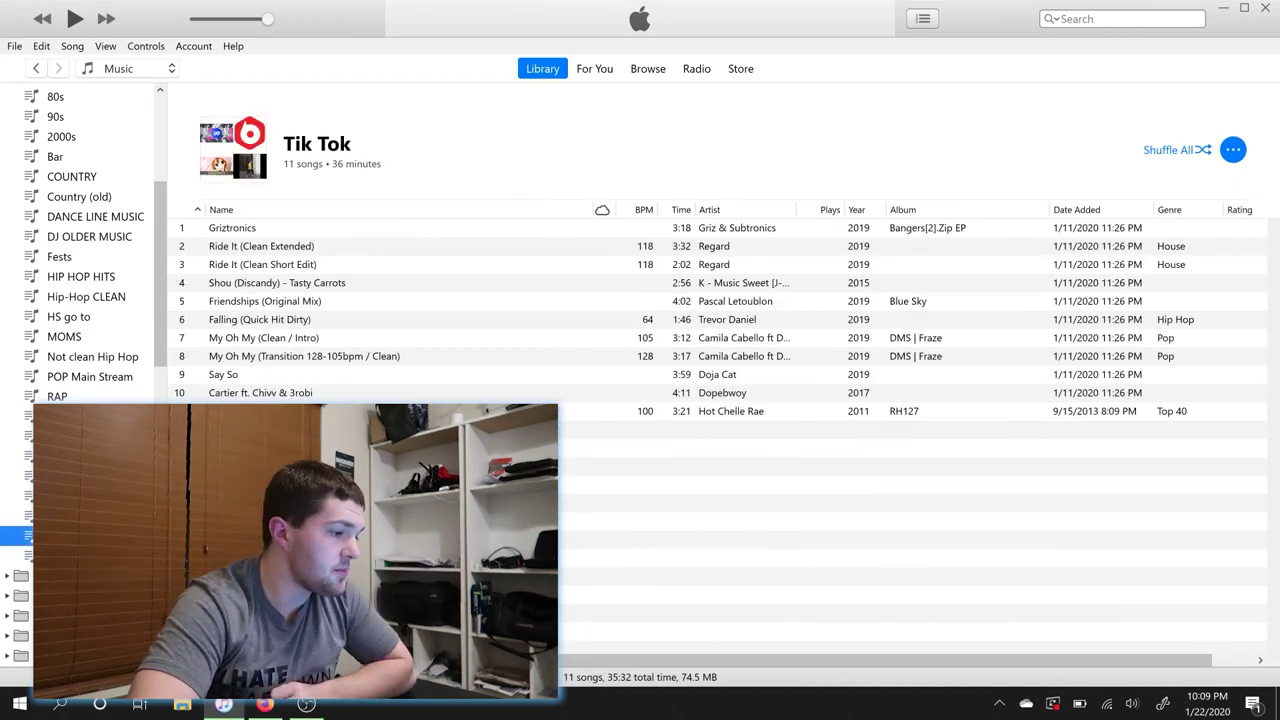
pyautogui.moveTo(160, 355); pyautogui.dragTo(161, 344)
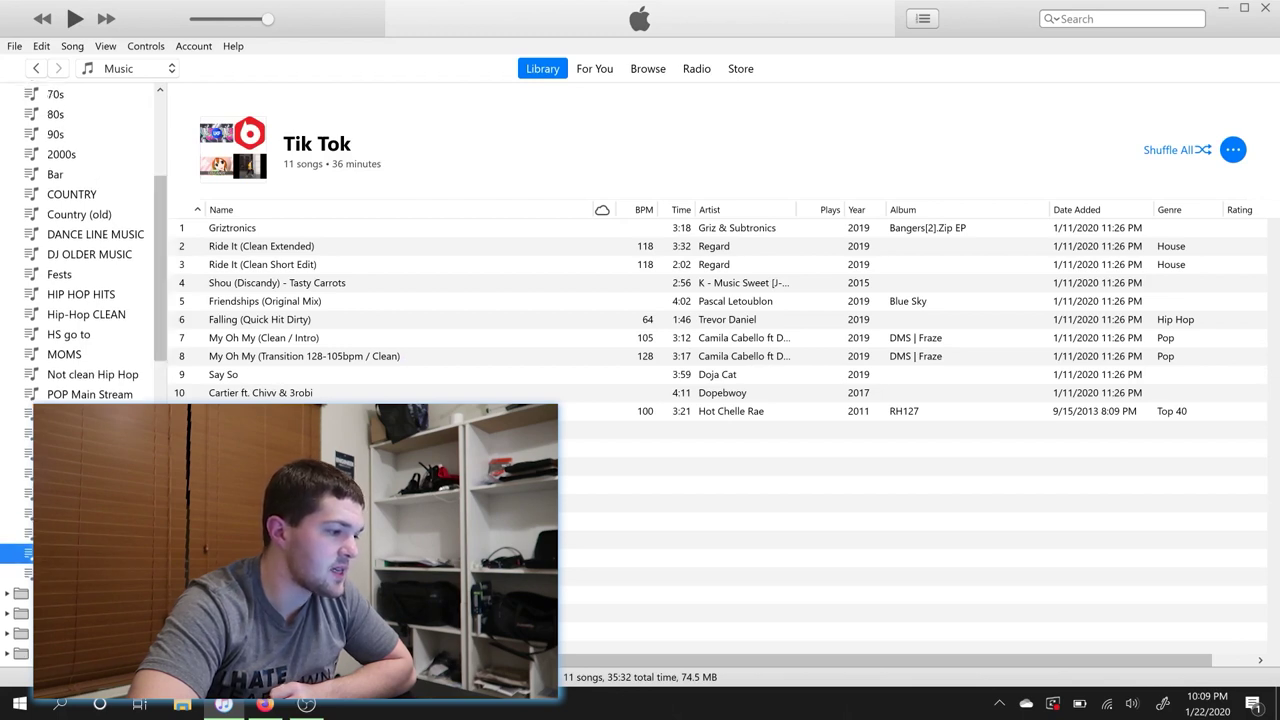
pyautogui.moveTo(159, 349); pyautogui.dragTo(164, 308)
pyautogui.scroll(1, 165, 309)
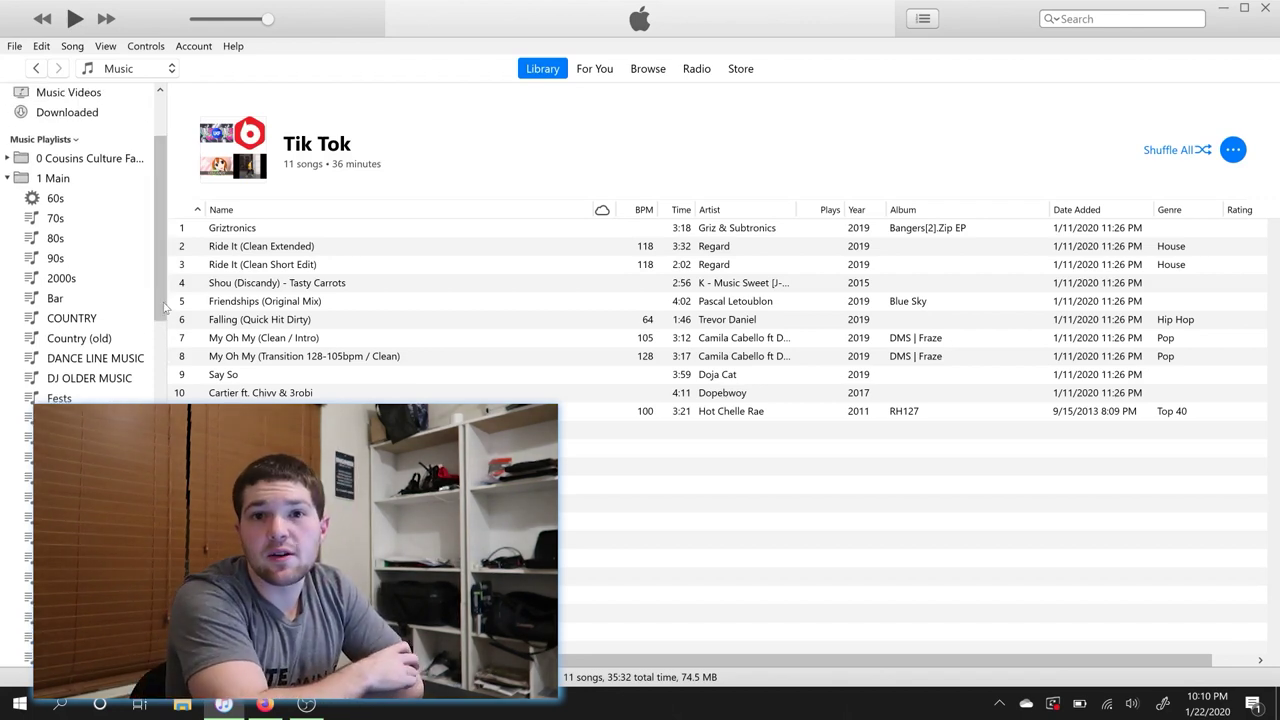
# Collapse 1 Main and expand 1 Weddings to list #Top 40, 00s hits and others
pyautogui.click(7, 178)
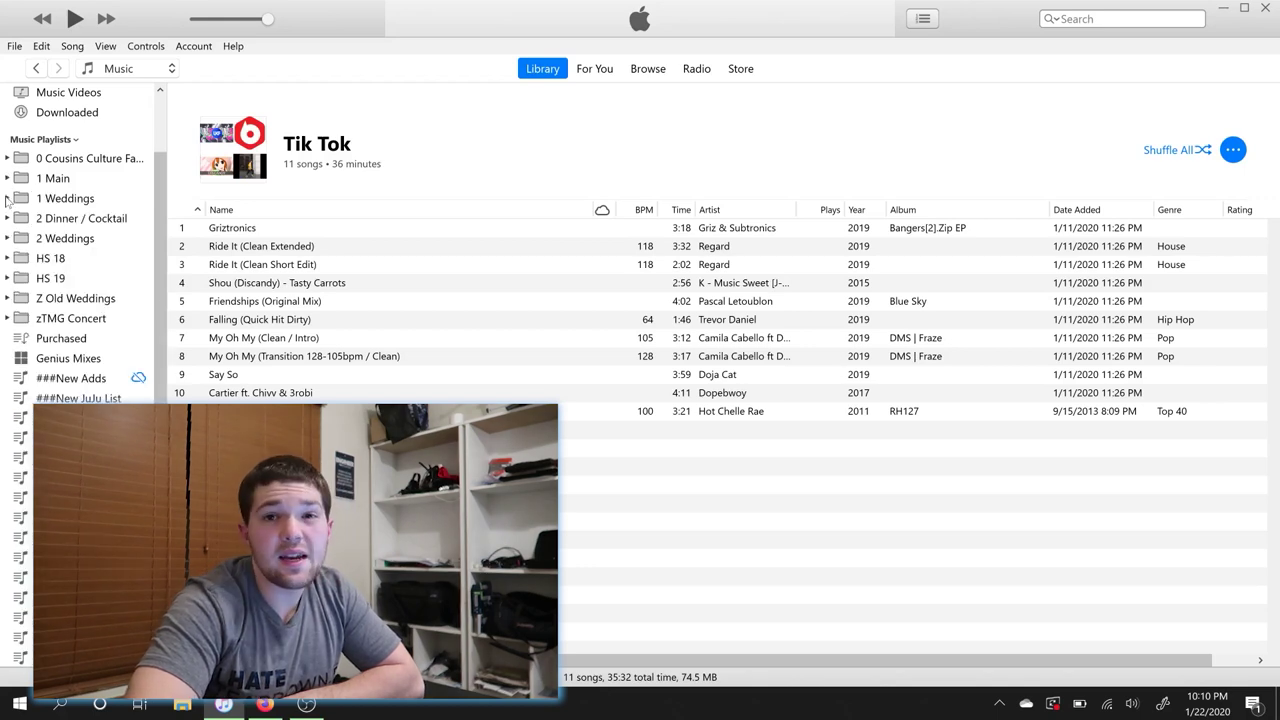
pyautogui.click(7, 198)
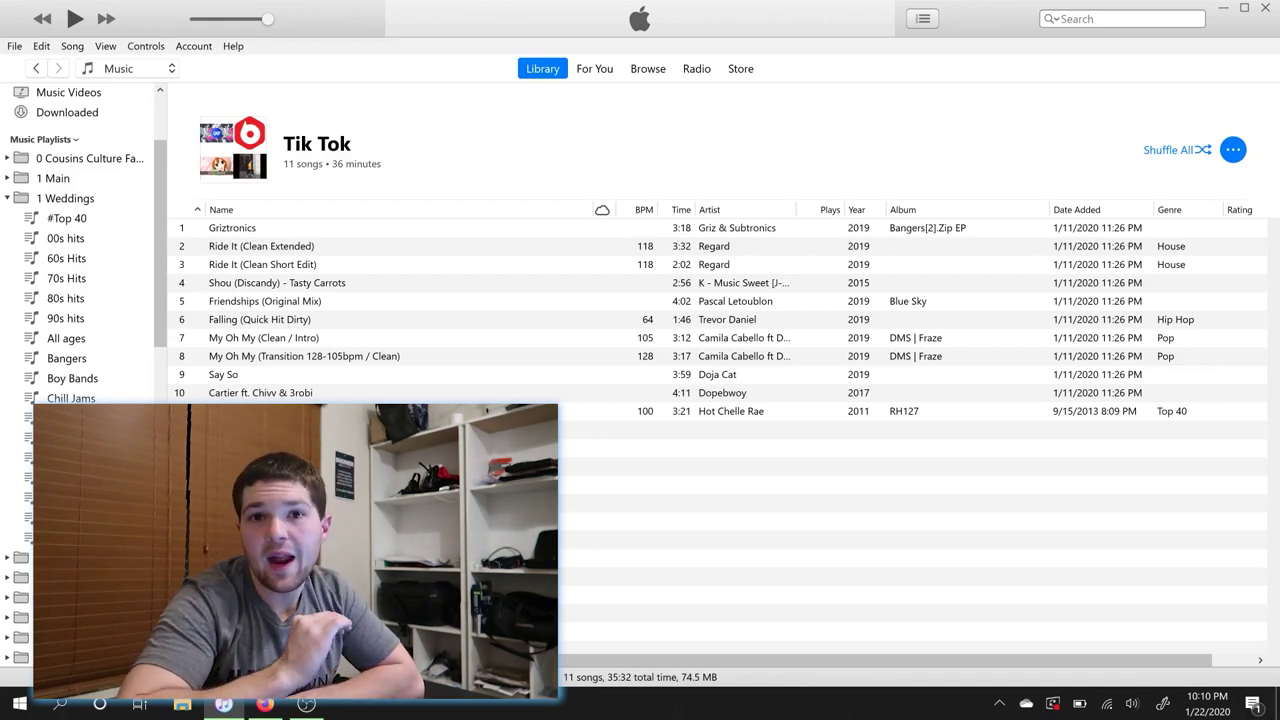
# Open the 00s hits, All ages and 90s hits playlists, returning to All ages
pyautogui.click(66, 238)
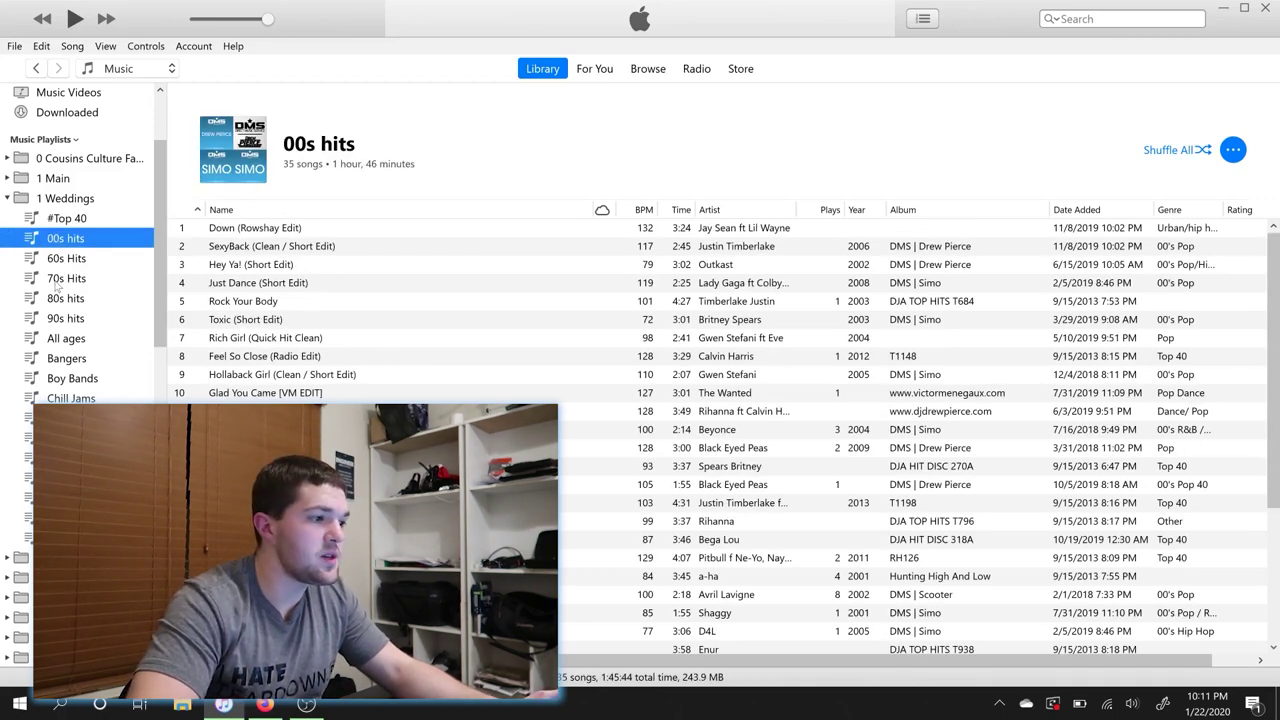
pyautogui.click(57, 282)
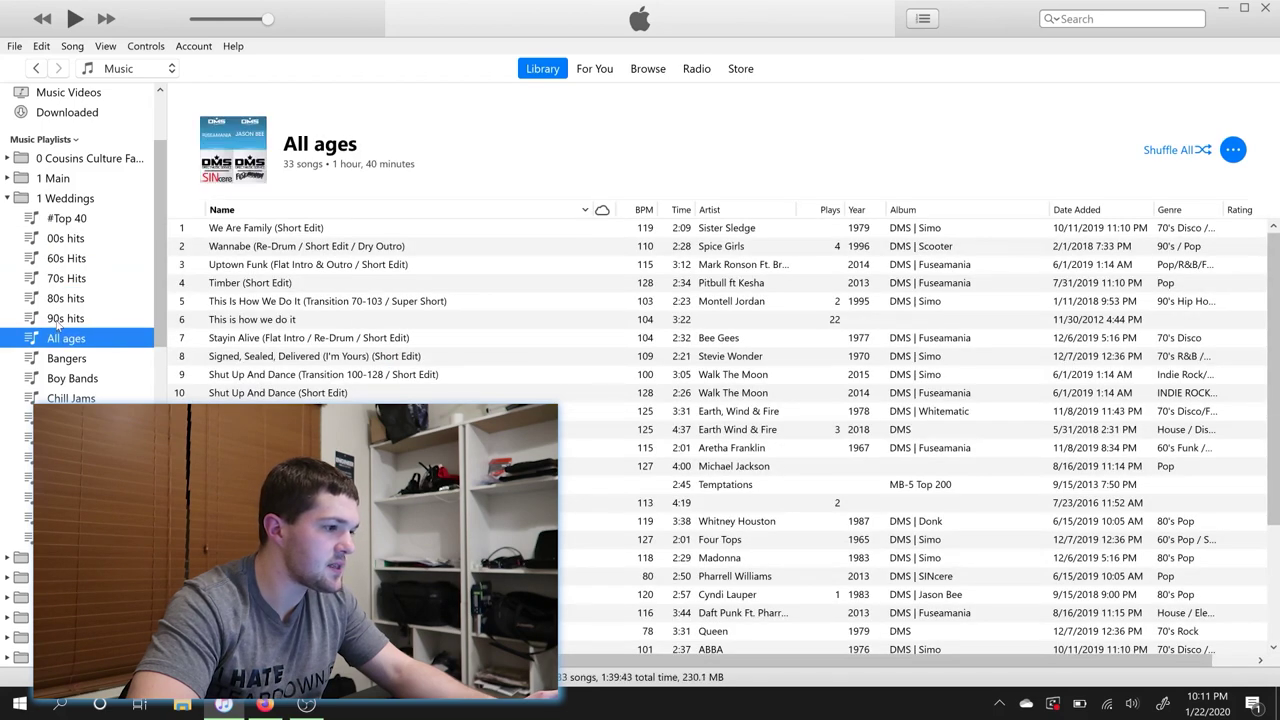
pyautogui.click(60, 318)
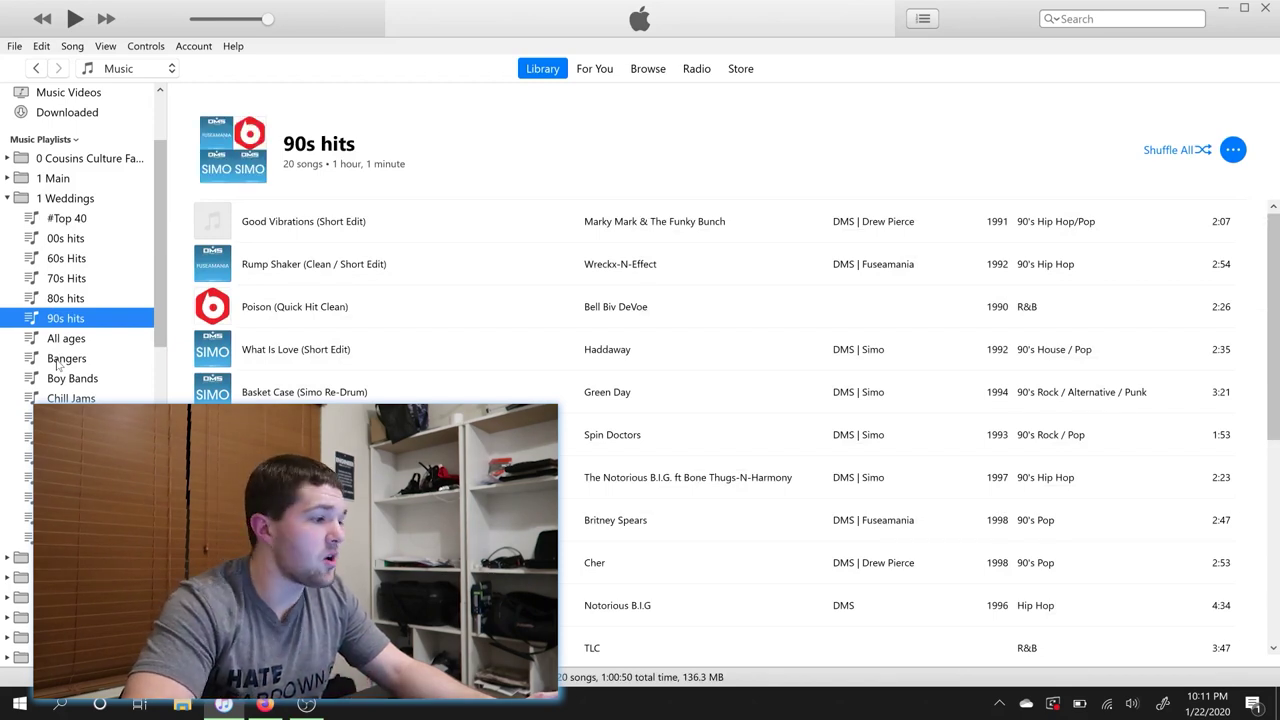
pyautogui.moveTo(159, 348); pyautogui.dragTo(165, 372)
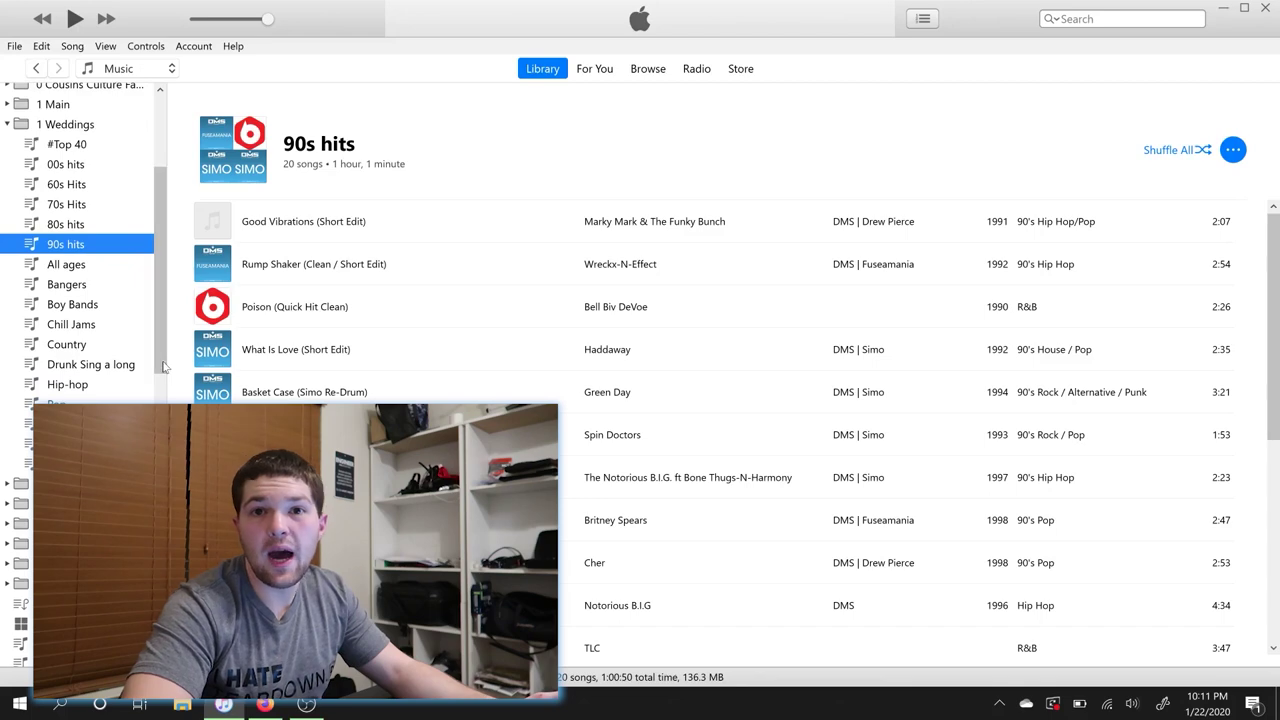
pyautogui.click(56, 270)
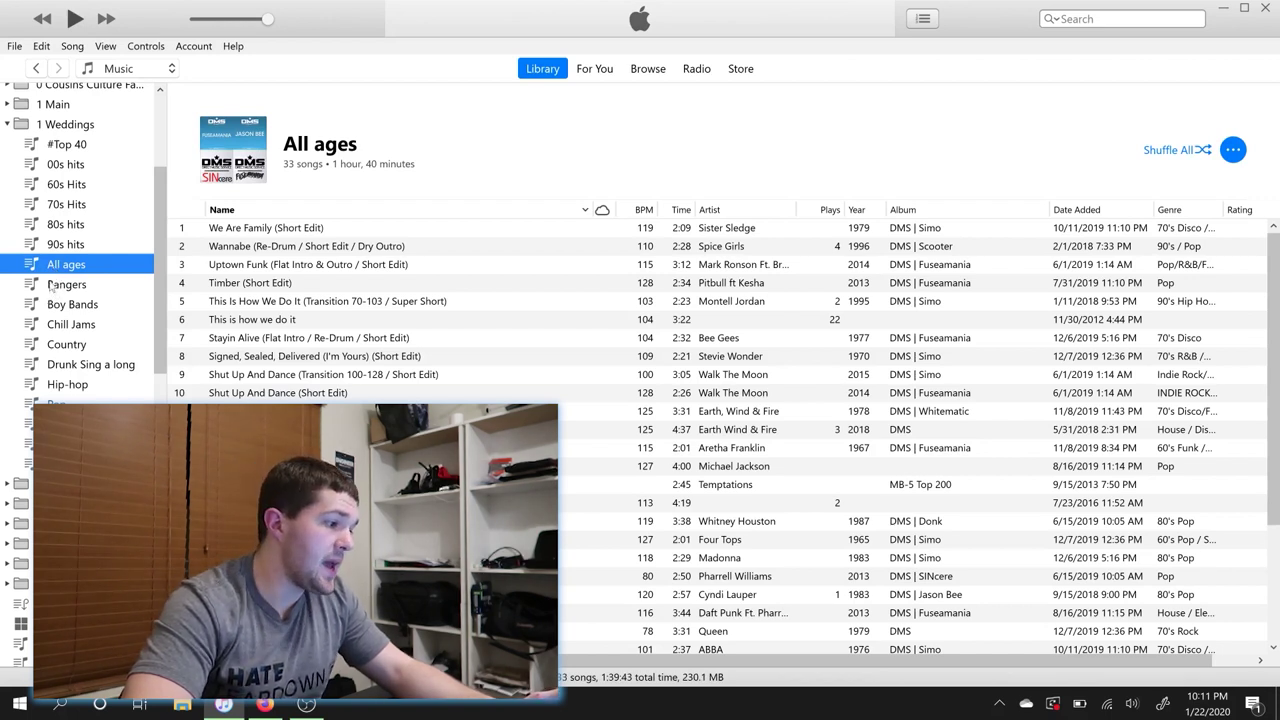
# Open Bangers, then the 12-song Boy Bands playlist
pyautogui.click(52, 287)
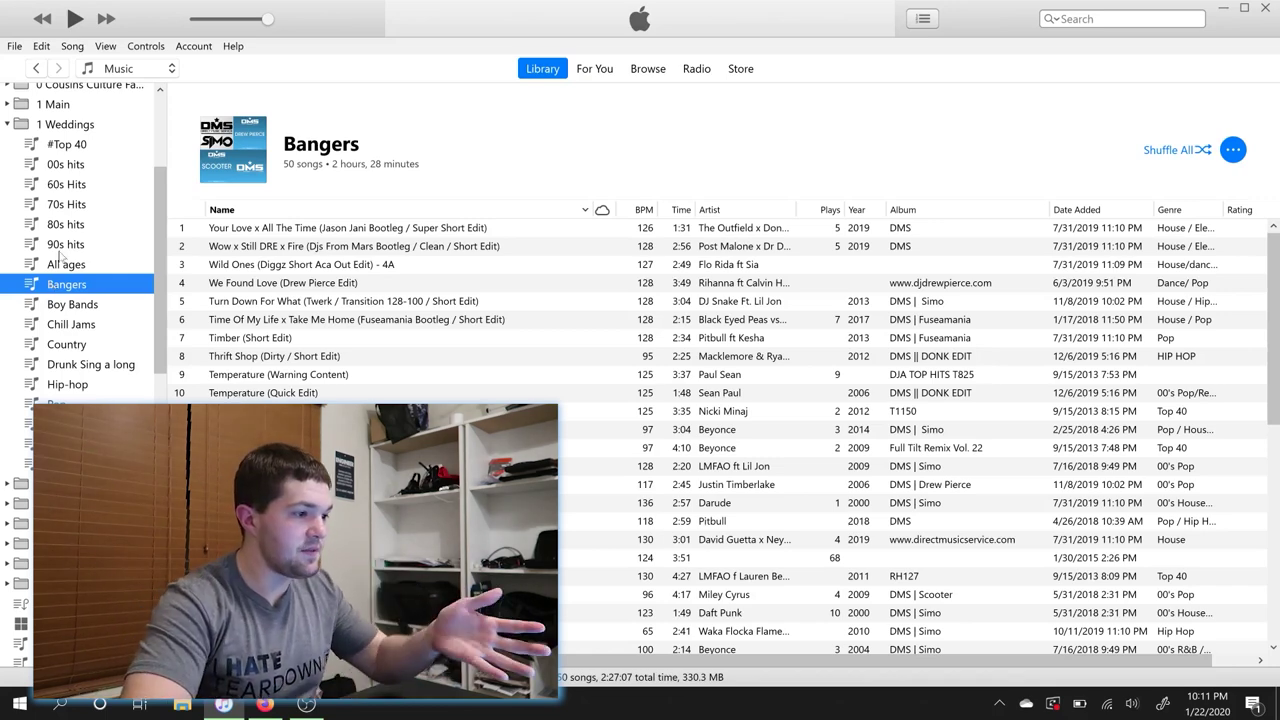
pyautogui.click(66, 306)
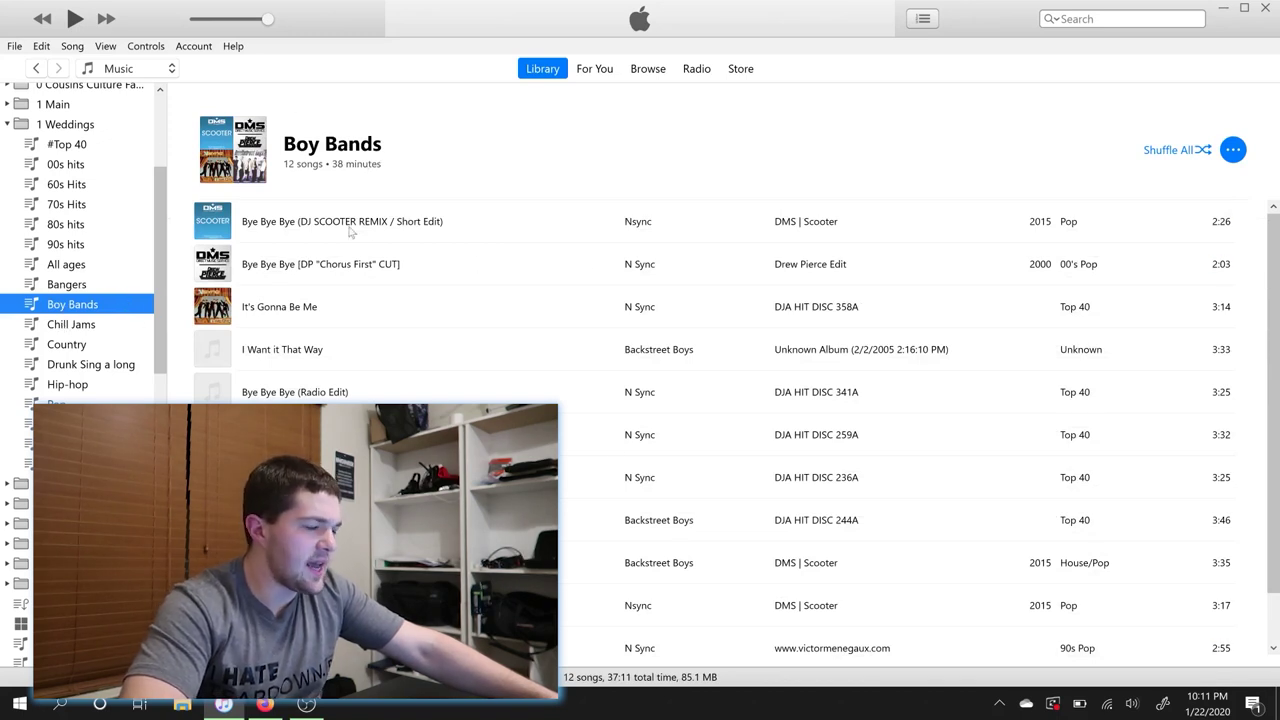
pyautogui.click(105, 46)
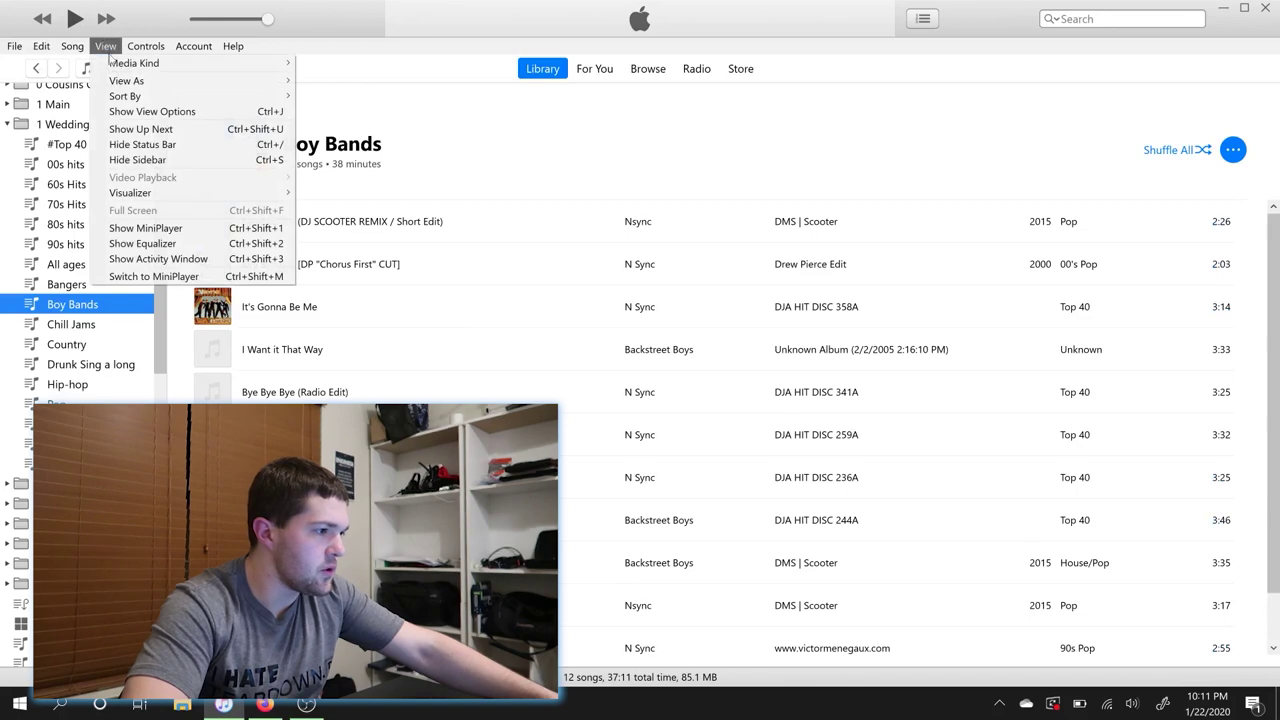
# View Boy Bands as Songs, then open the 6-song Chill Jams playlist
pyautogui.moveTo(140, 80)
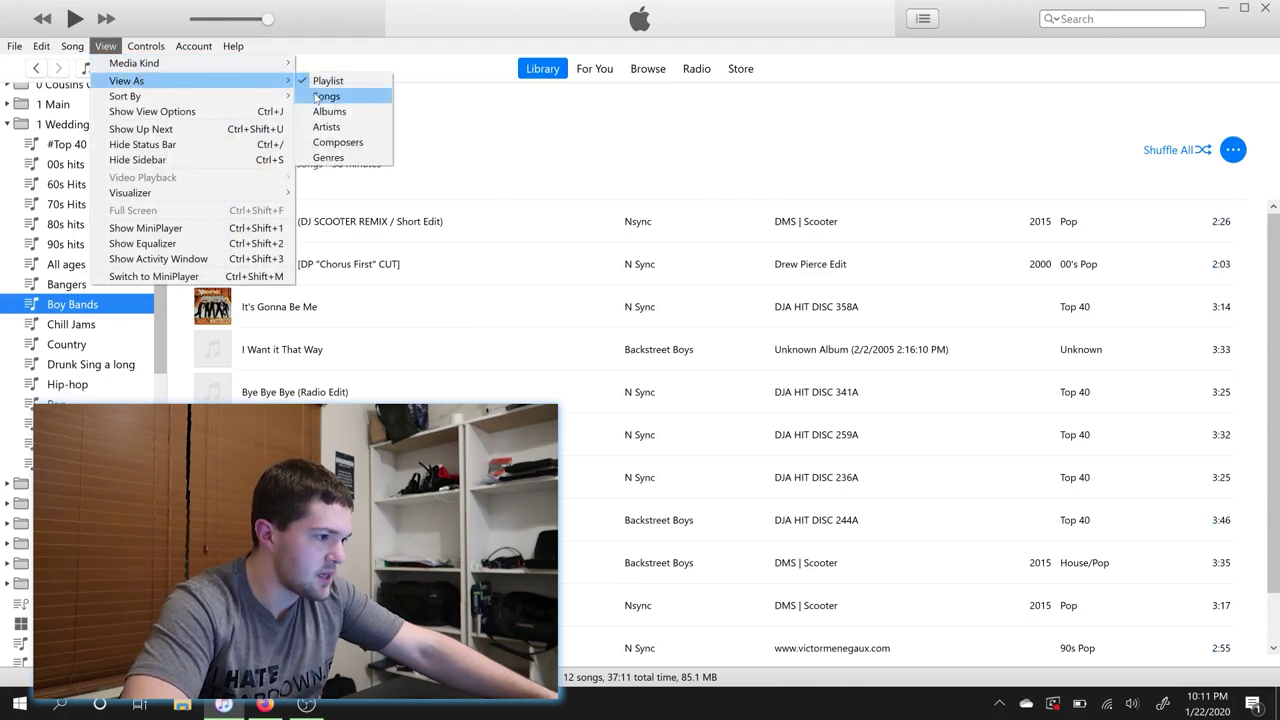
pyautogui.click(314, 96)
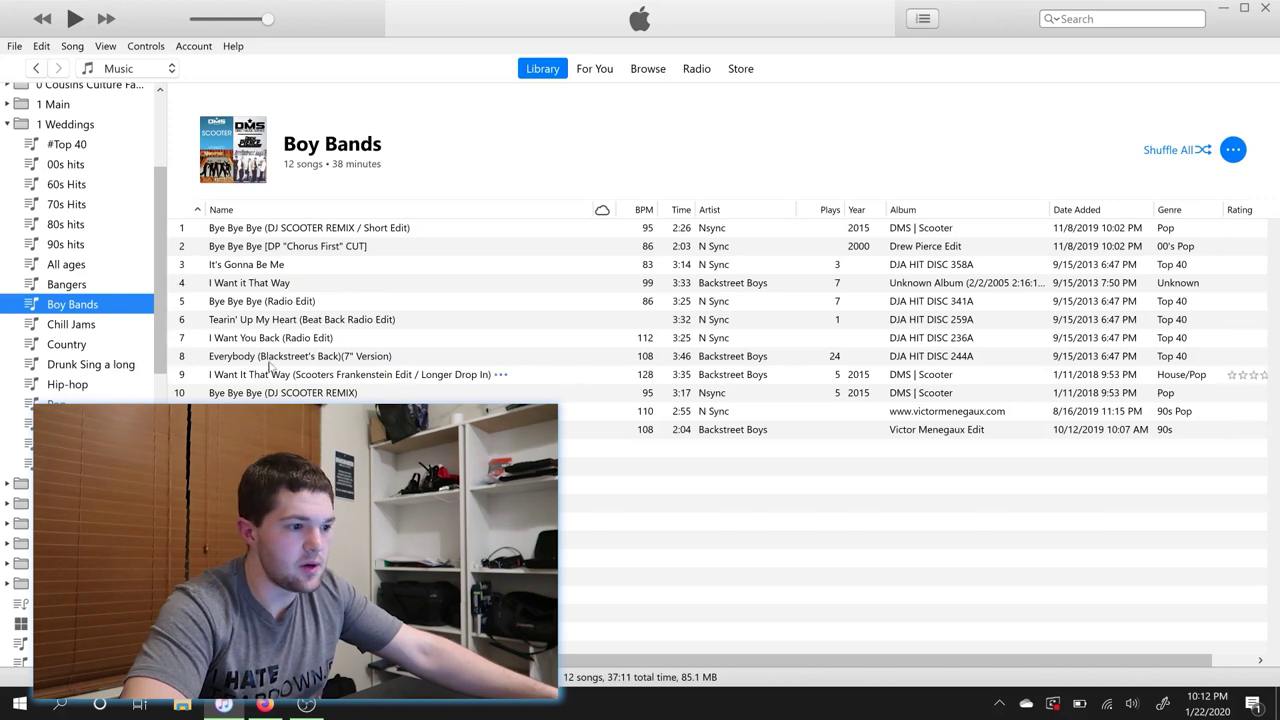
pyautogui.click(58, 328)
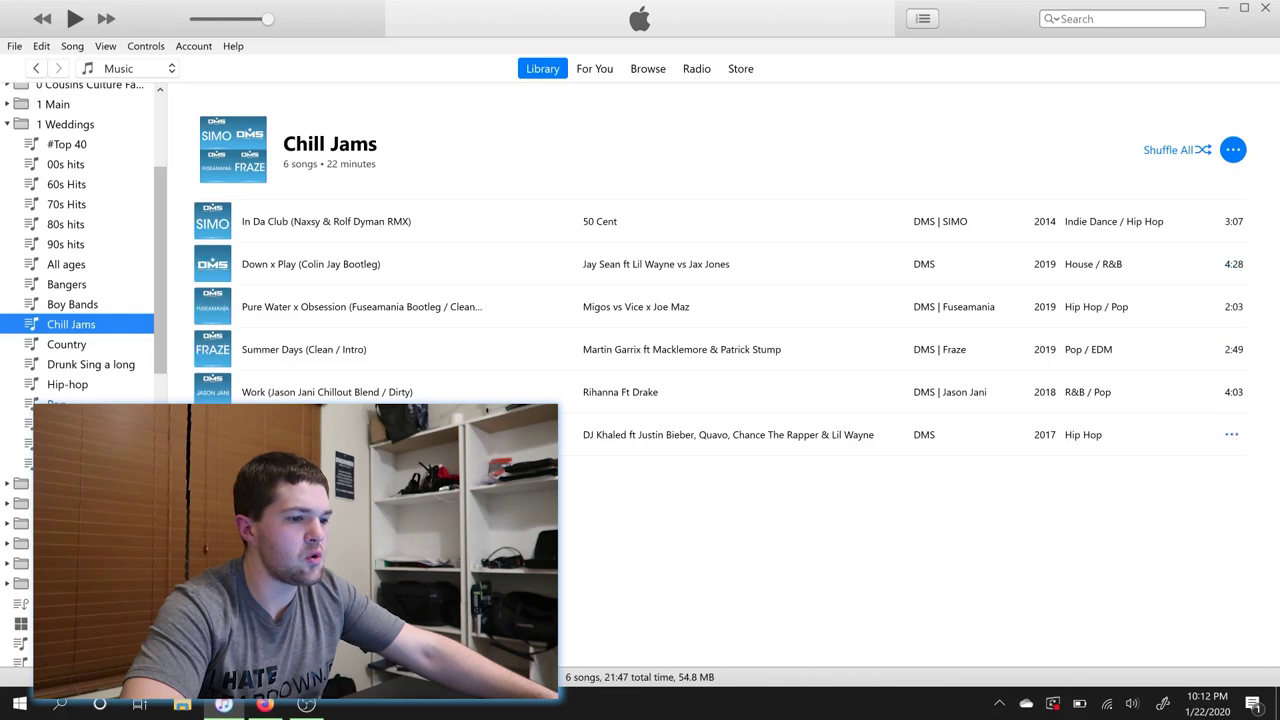
# Open the Country, Drunk Sing a long, Hip-hop and Pop playlists in turn
pyautogui.click(67, 346)
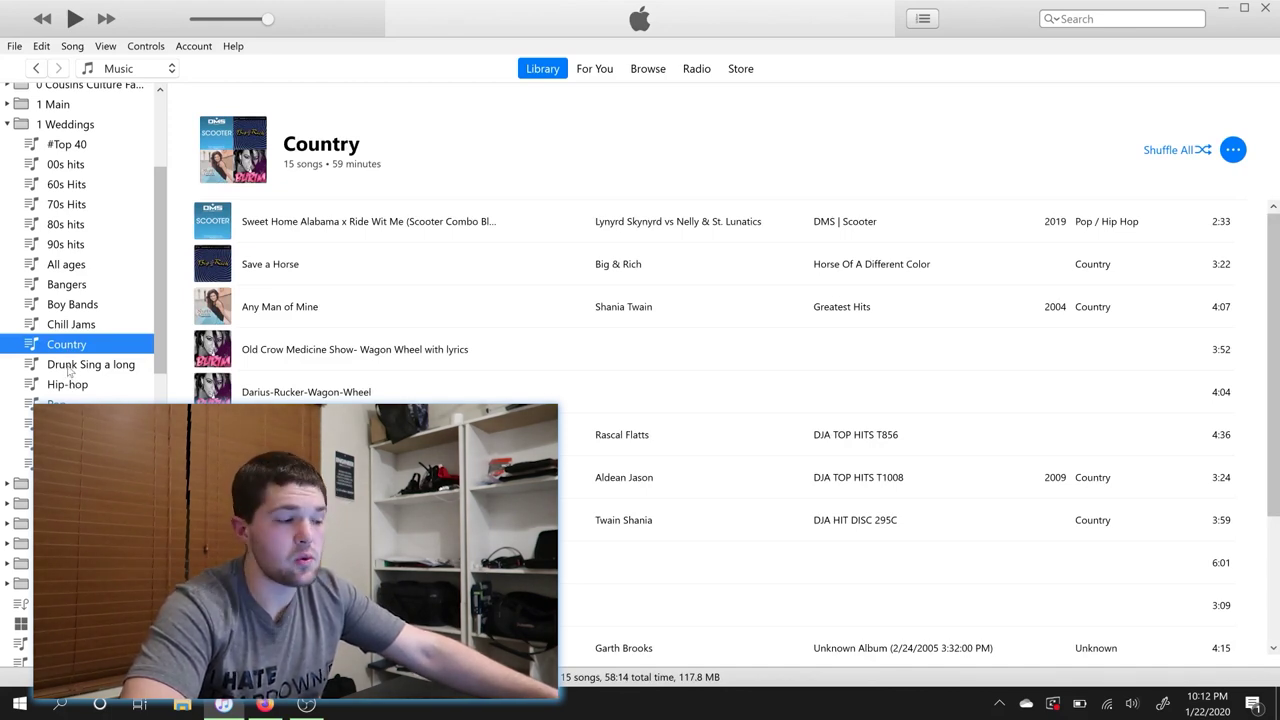
pyautogui.click(63, 366)
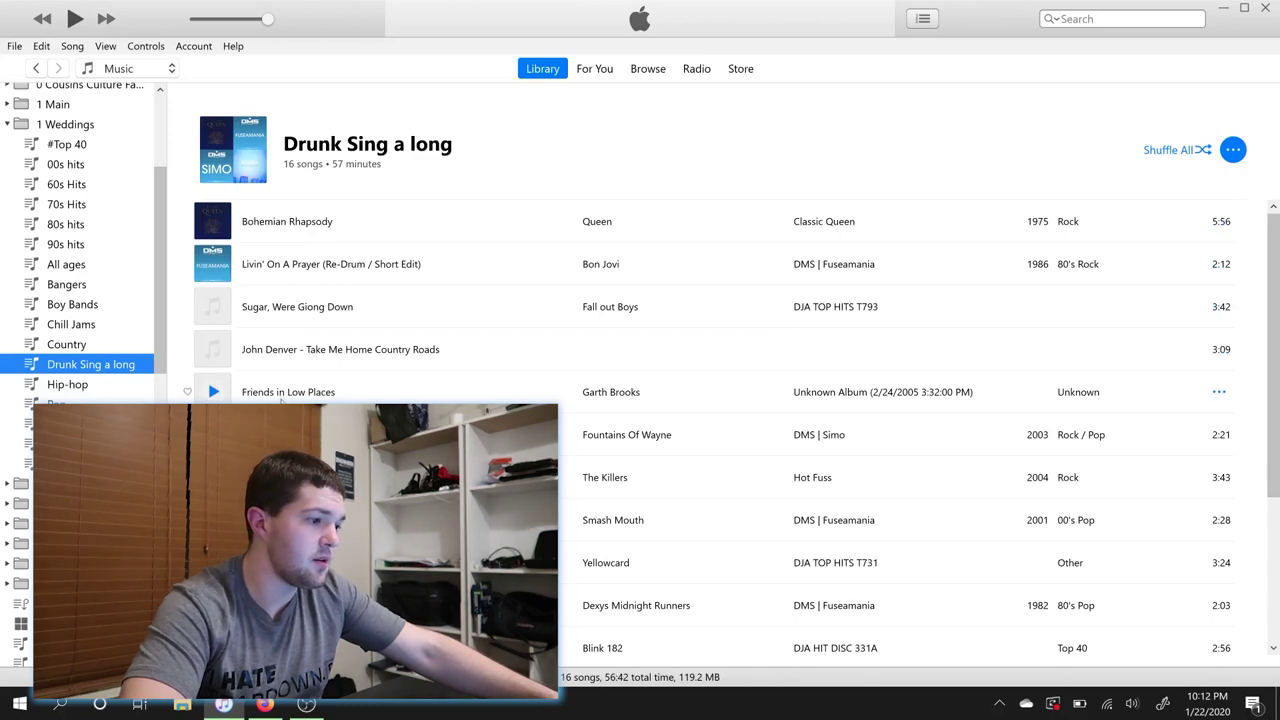
pyautogui.click(68, 384)
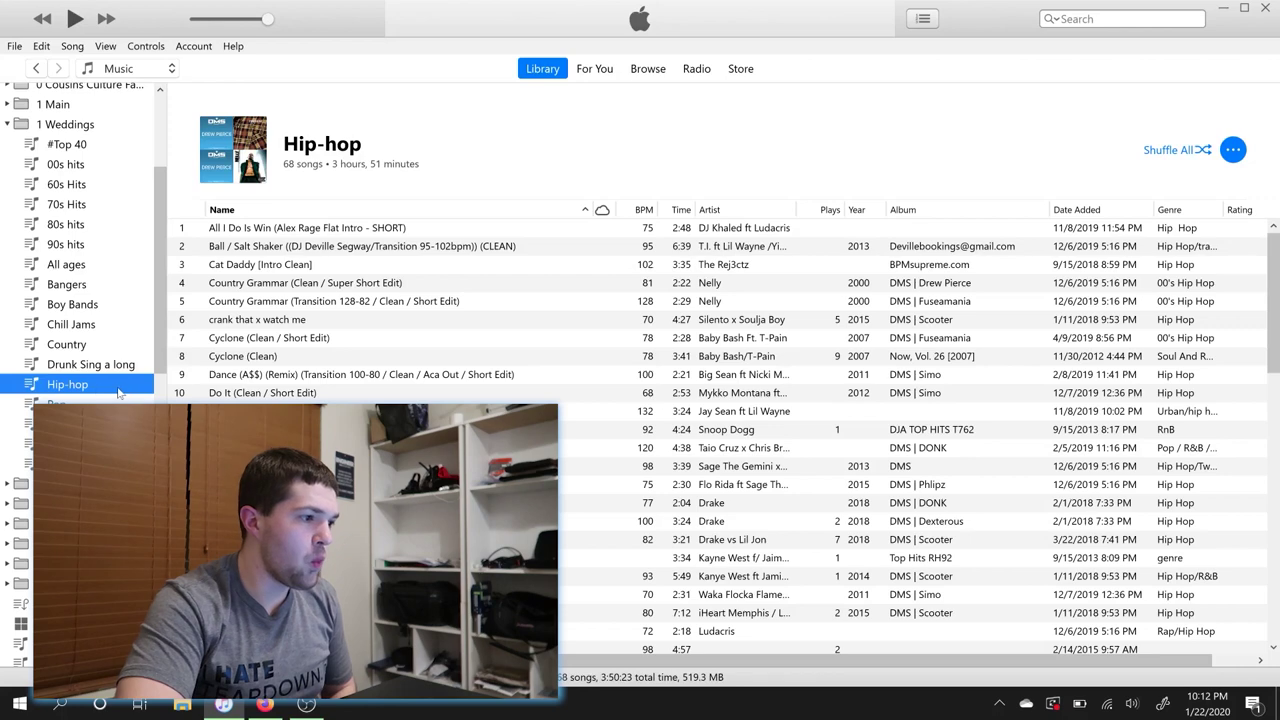
pyautogui.click(58, 403)
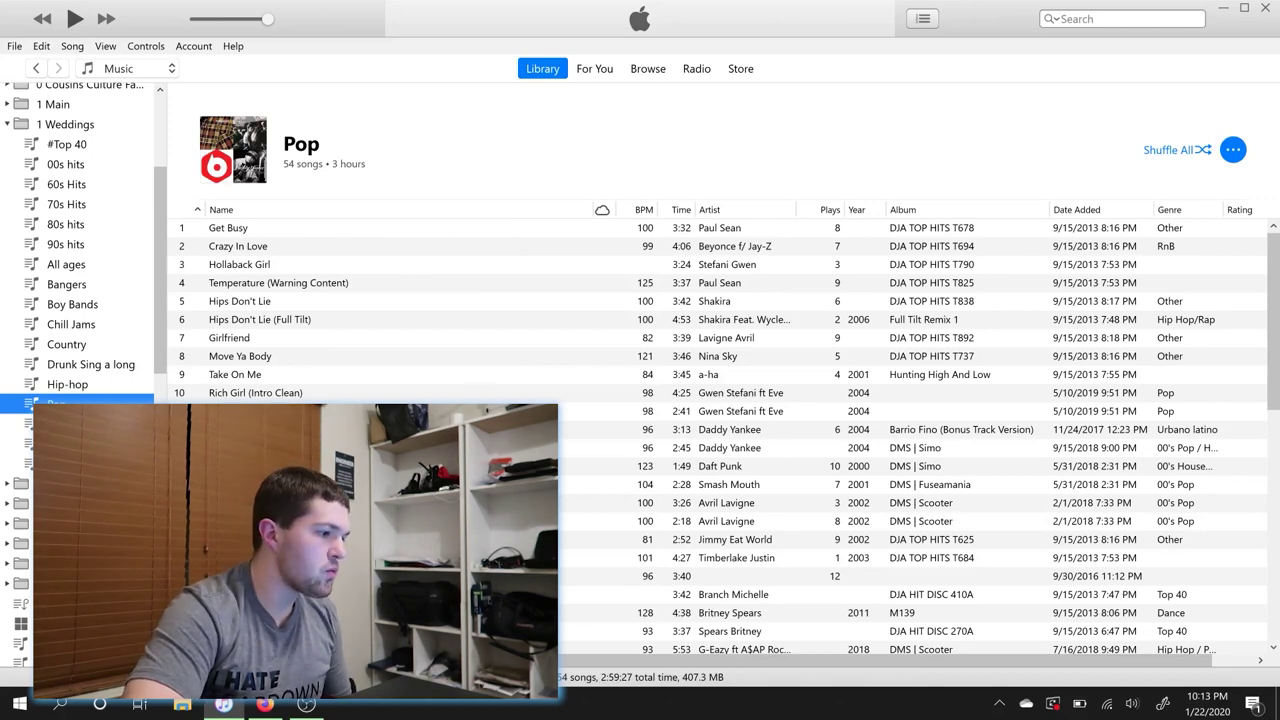
# Open Rock, Slow Jams, and finally the 21-song White Girl playlist
pyautogui.click(58, 423)
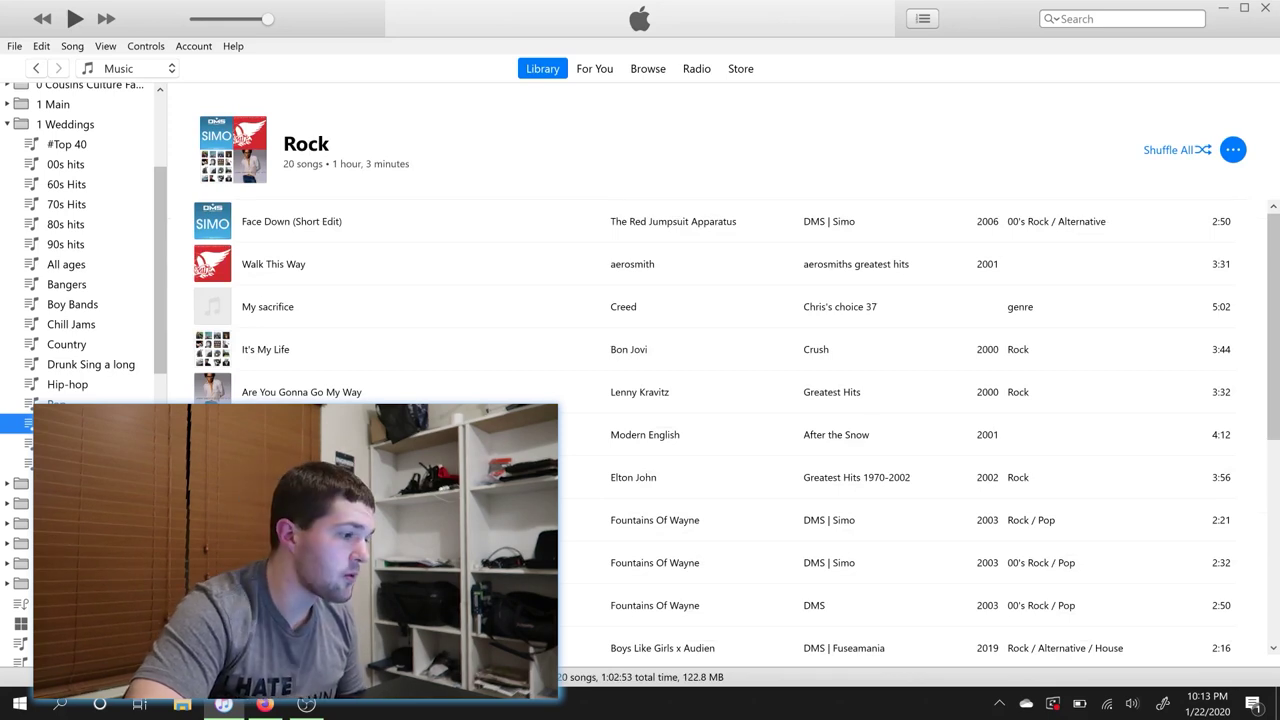
pyautogui.click(58, 443)
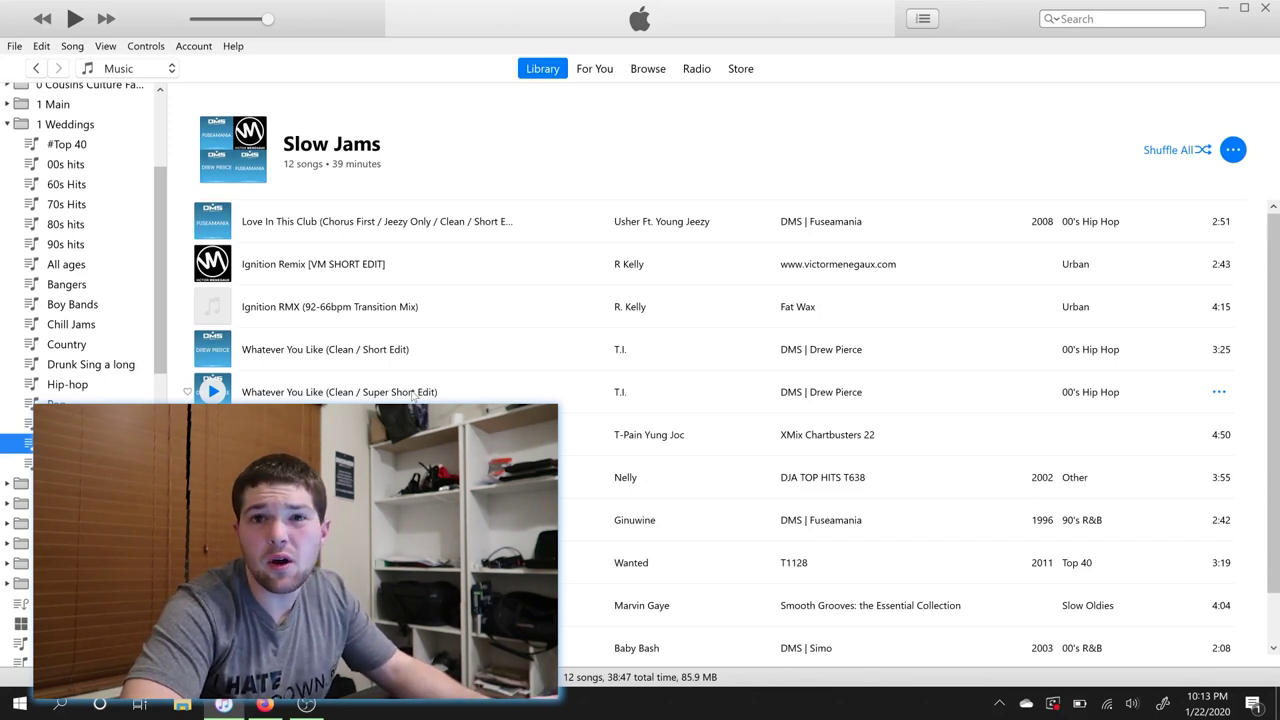
pyautogui.scroll(-1, 415, 430)
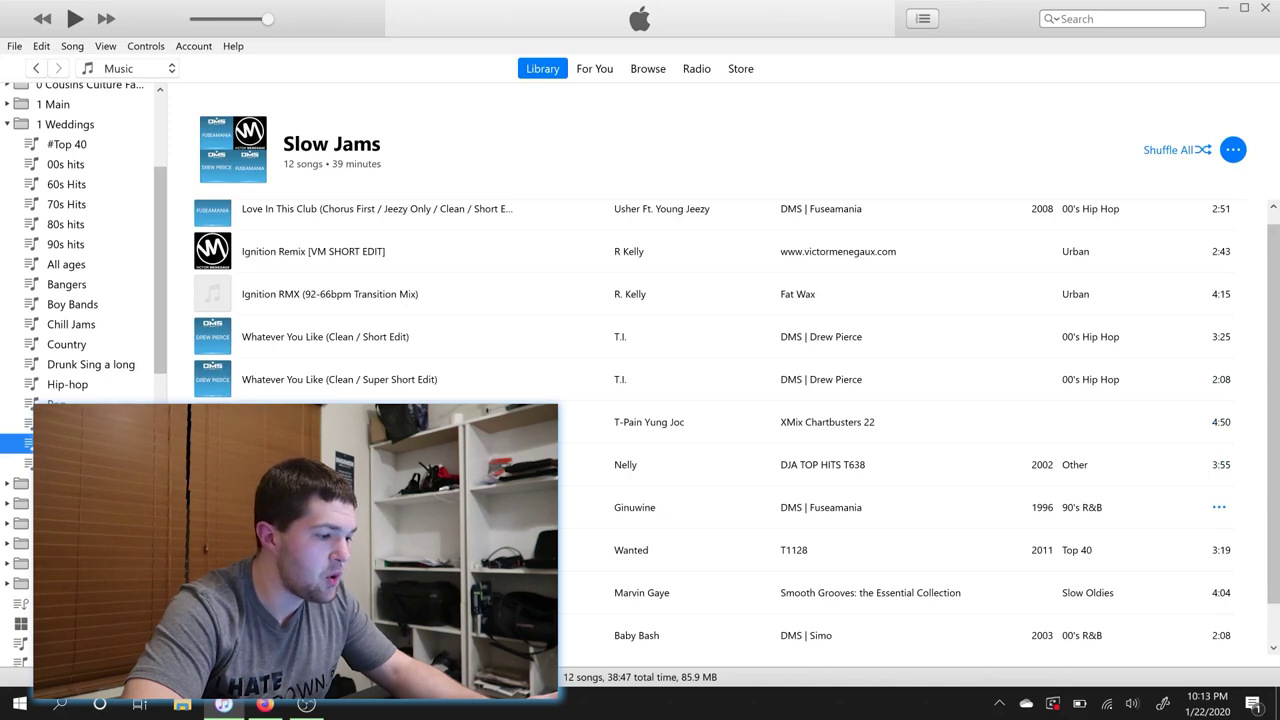
pyautogui.scroll(1, 415, 550)
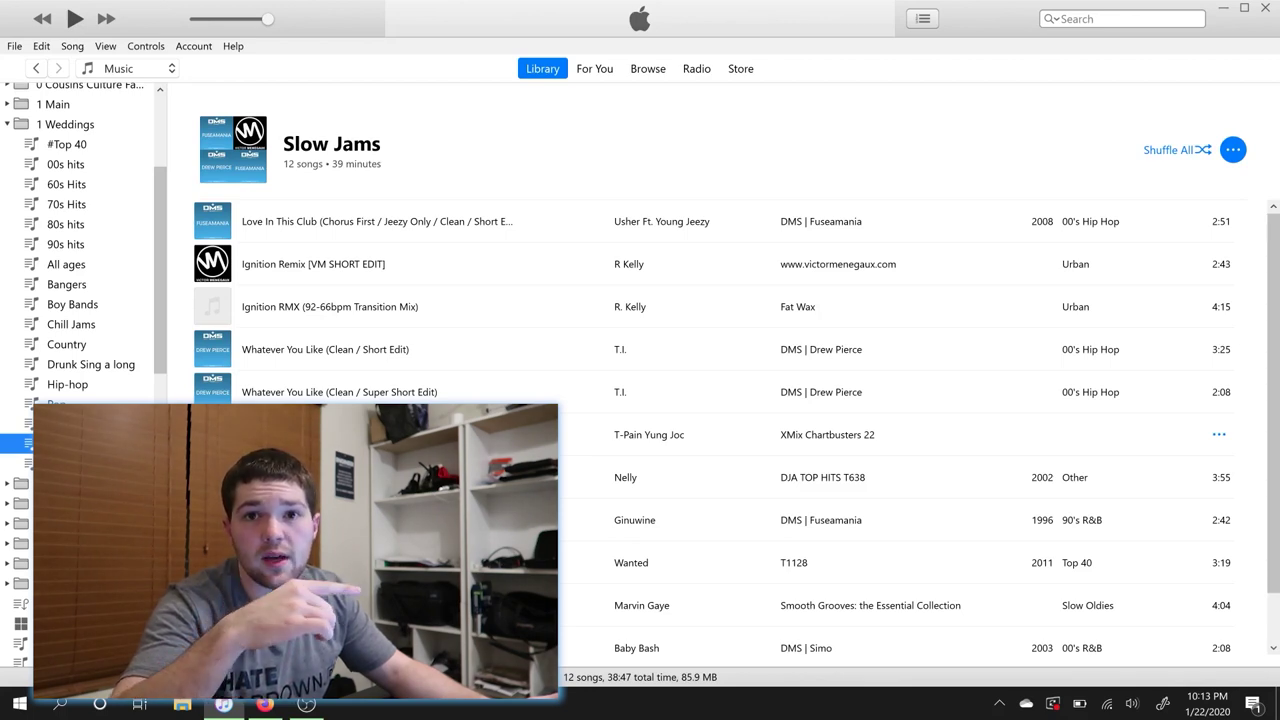
pyautogui.click(60, 463)
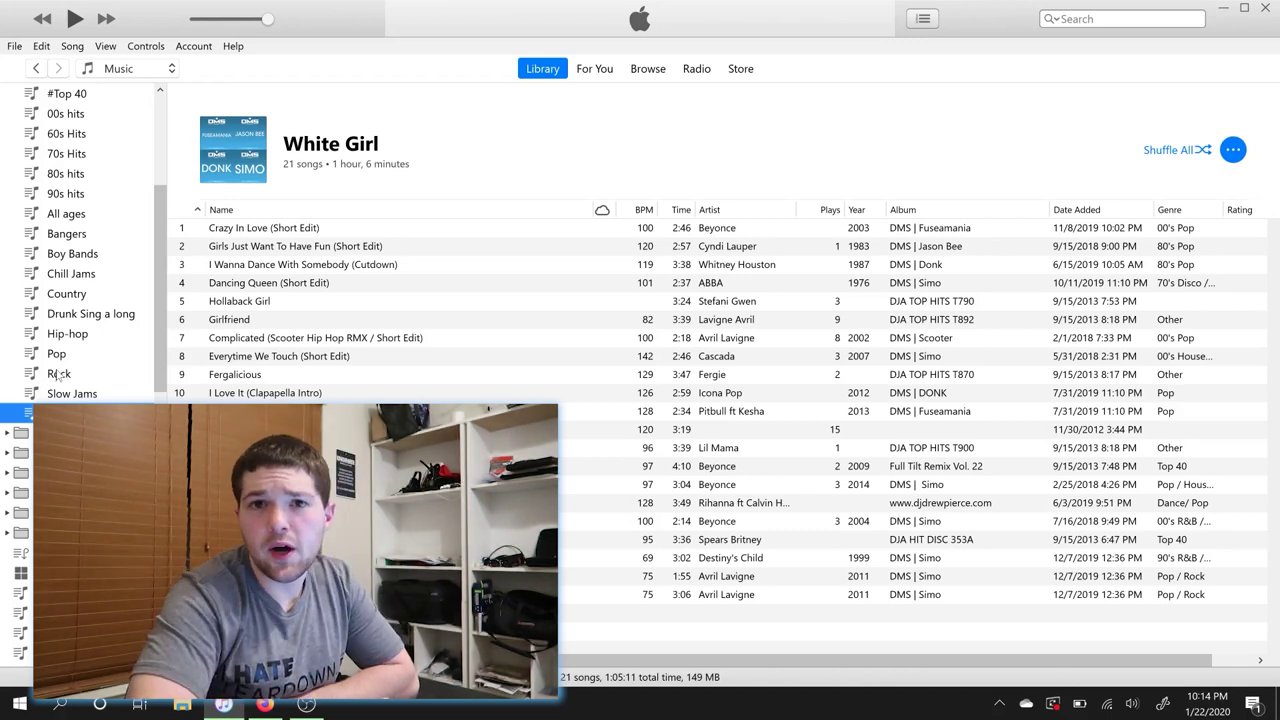
pyautogui.scroll(-2, 57, 373)
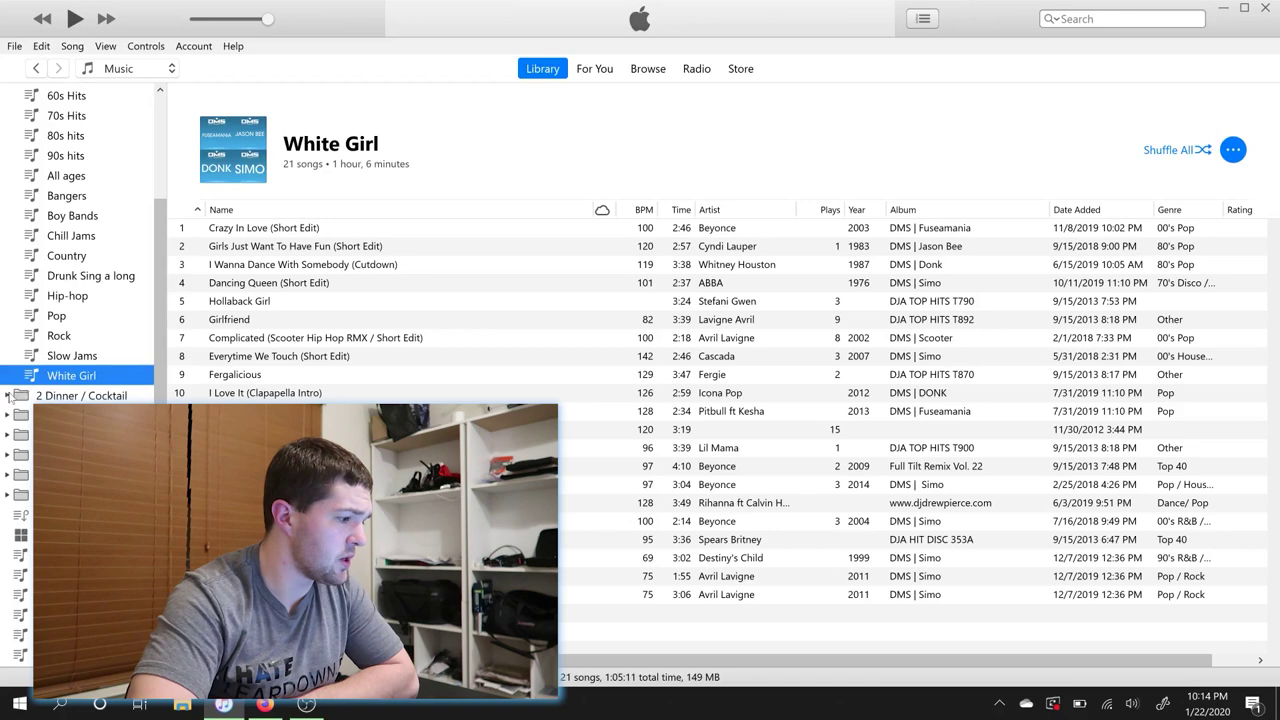
pyautogui.scroll(10, 57, 342)
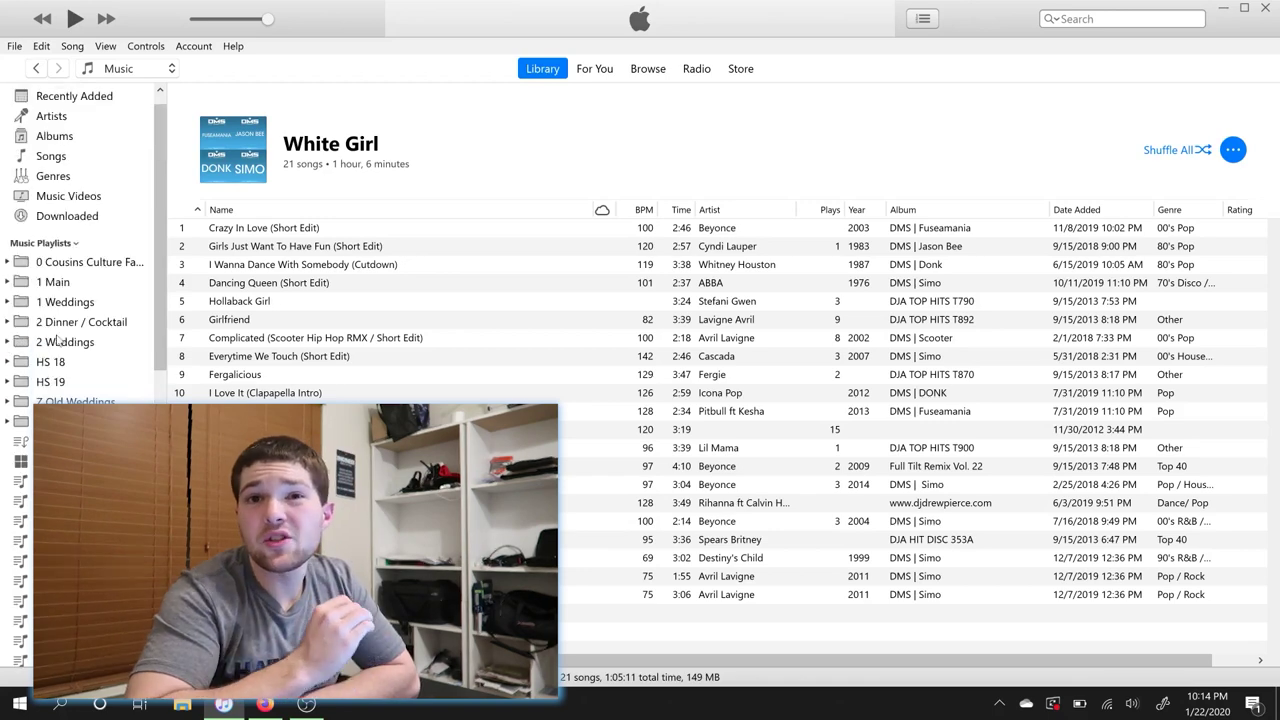
# Expand 2 Dinner / Cocktail and open its Guardians galaxy tracks playlist
pyautogui.click(7, 322)
pyautogui.scroll(-1, 50, 395)
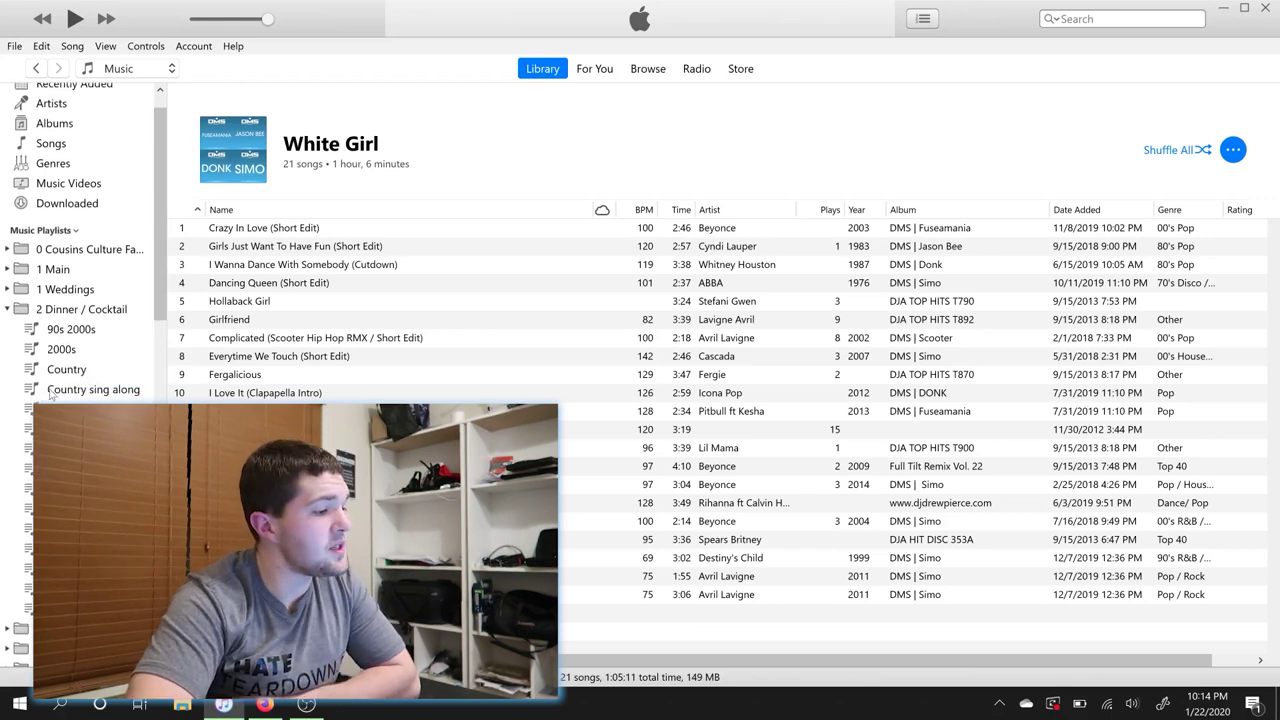
pyautogui.scroll(-1, 50, 395)
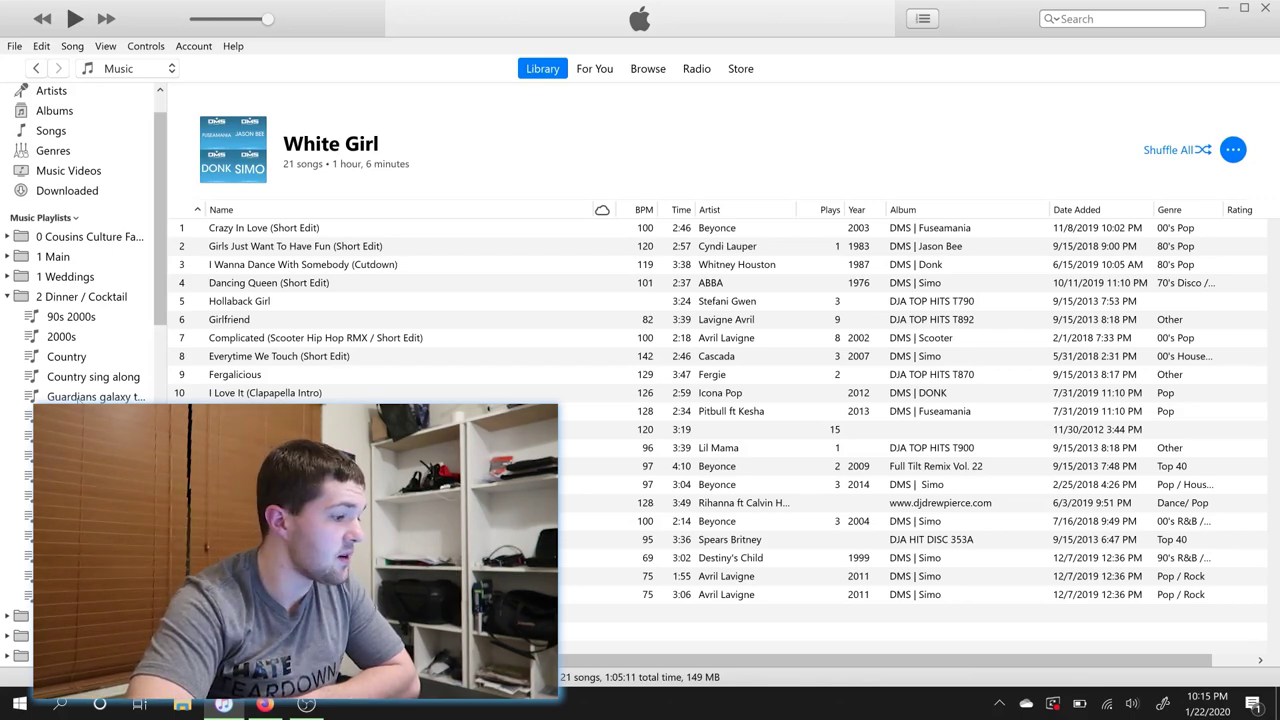
pyautogui.click(95, 396)
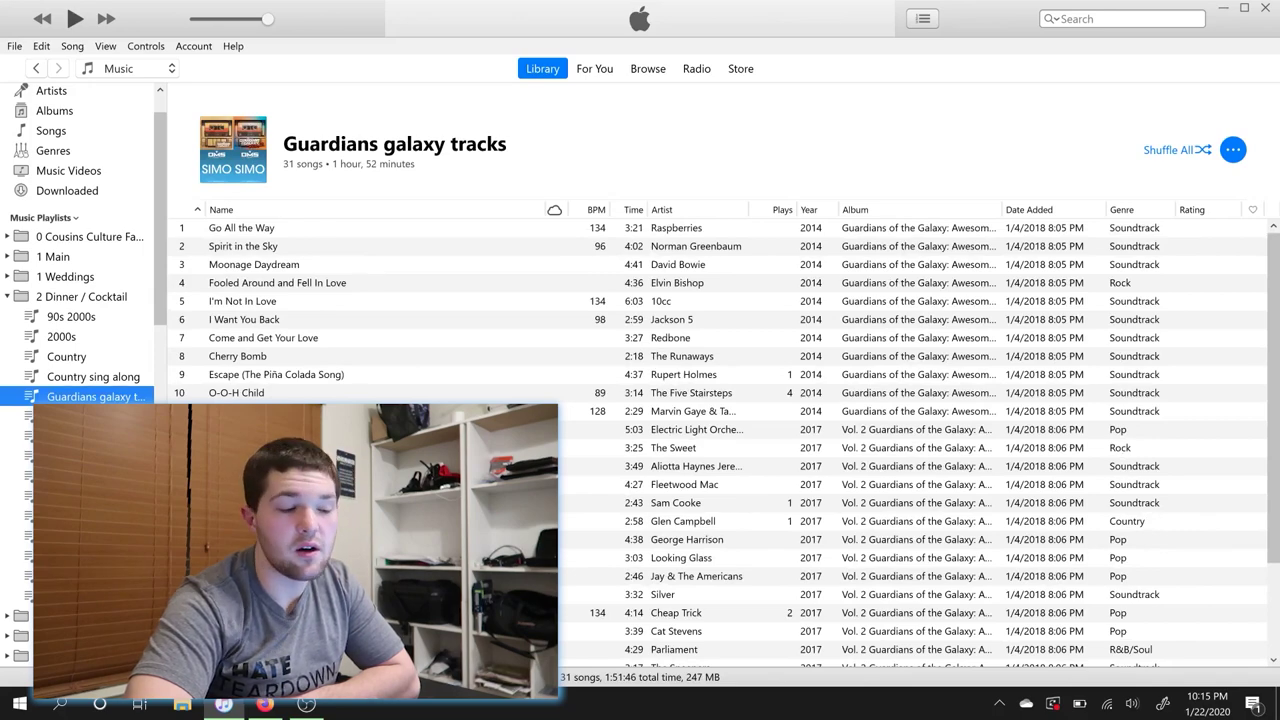
pyautogui.scroll(-2, 720, 440)
pyautogui.scroll(-1, 720, 440)
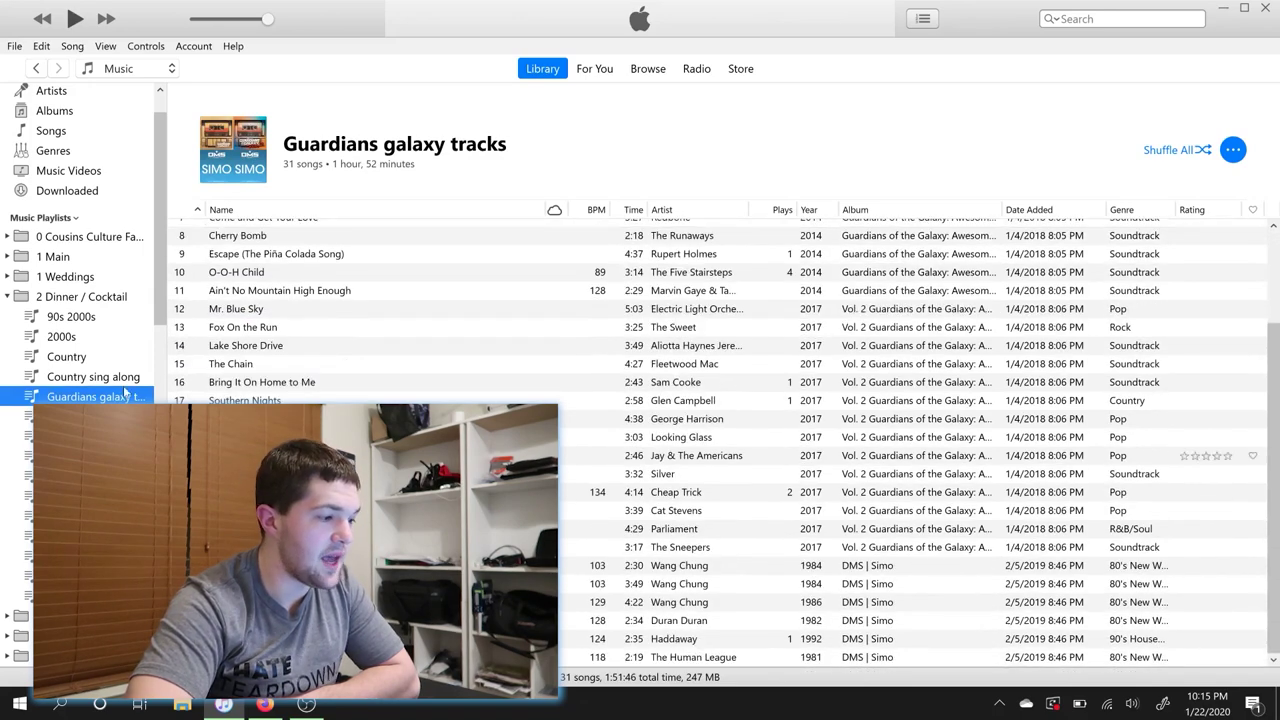
# Open Jazz, Just good jams, Michael Buble and Country sing along, then collapse the folder
pyautogui.click(90, 416)
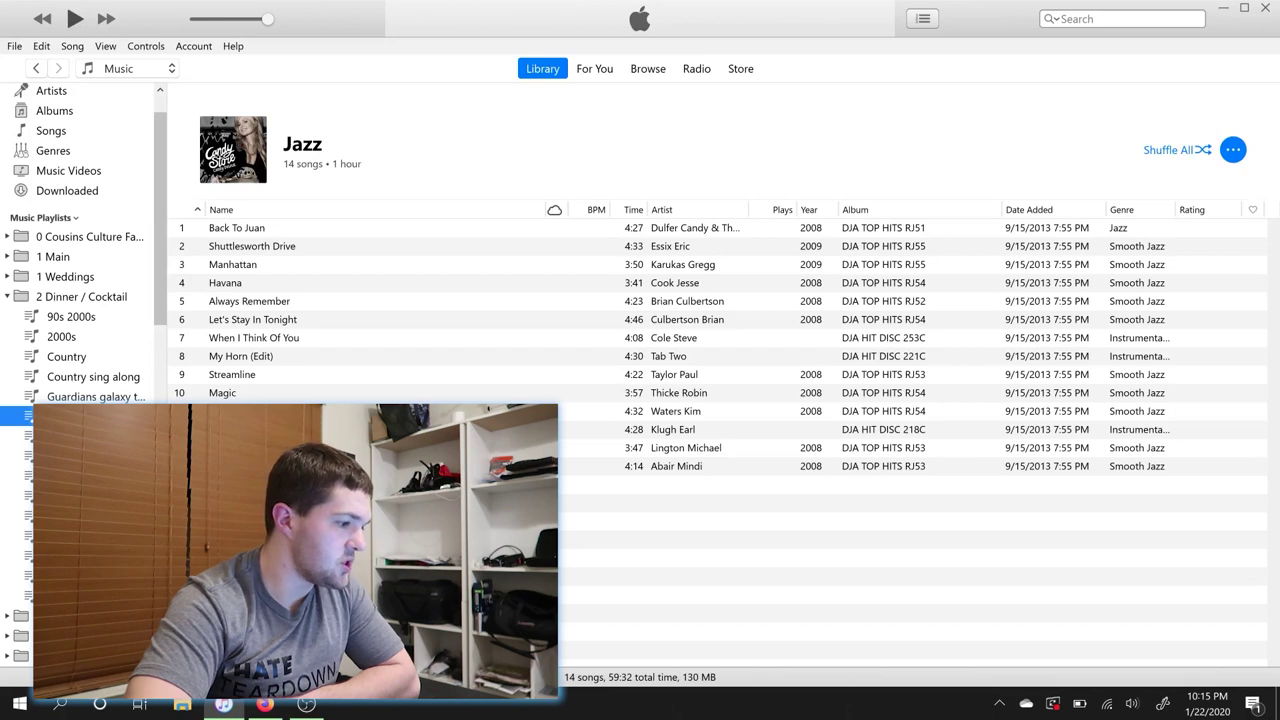
pyautogui.click(90, 436)
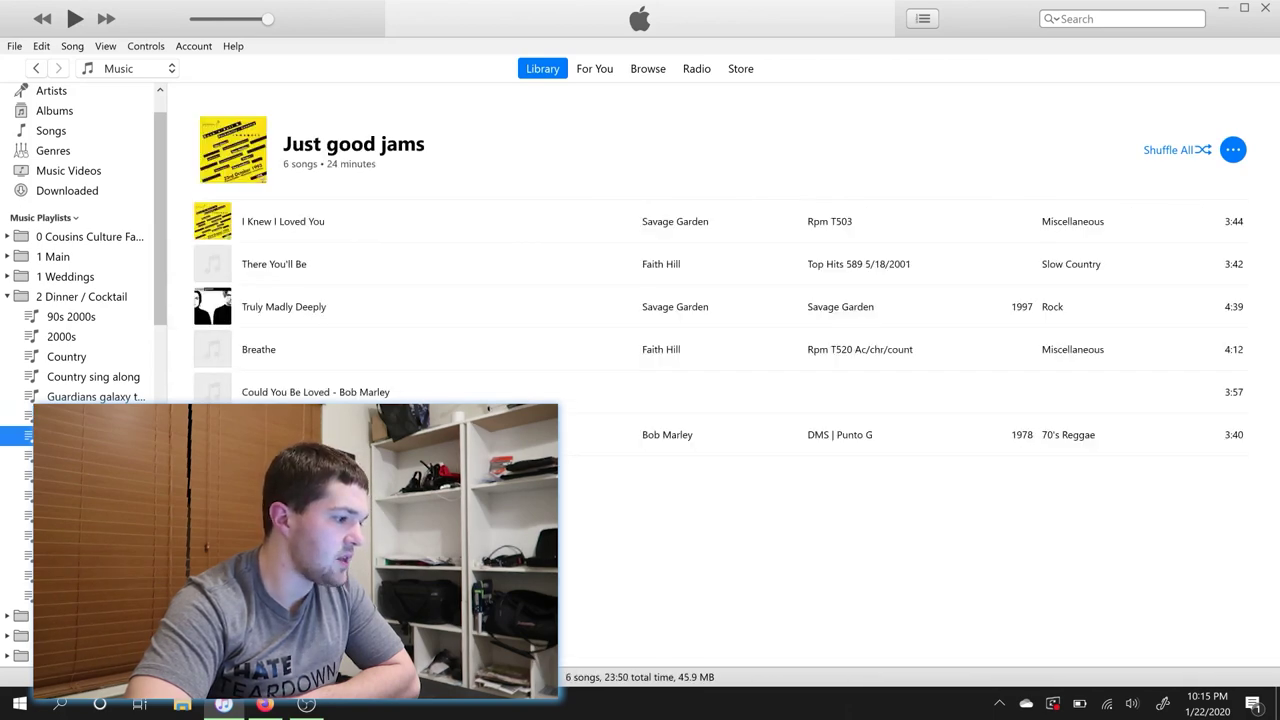
pyautogui.click(90, 436)
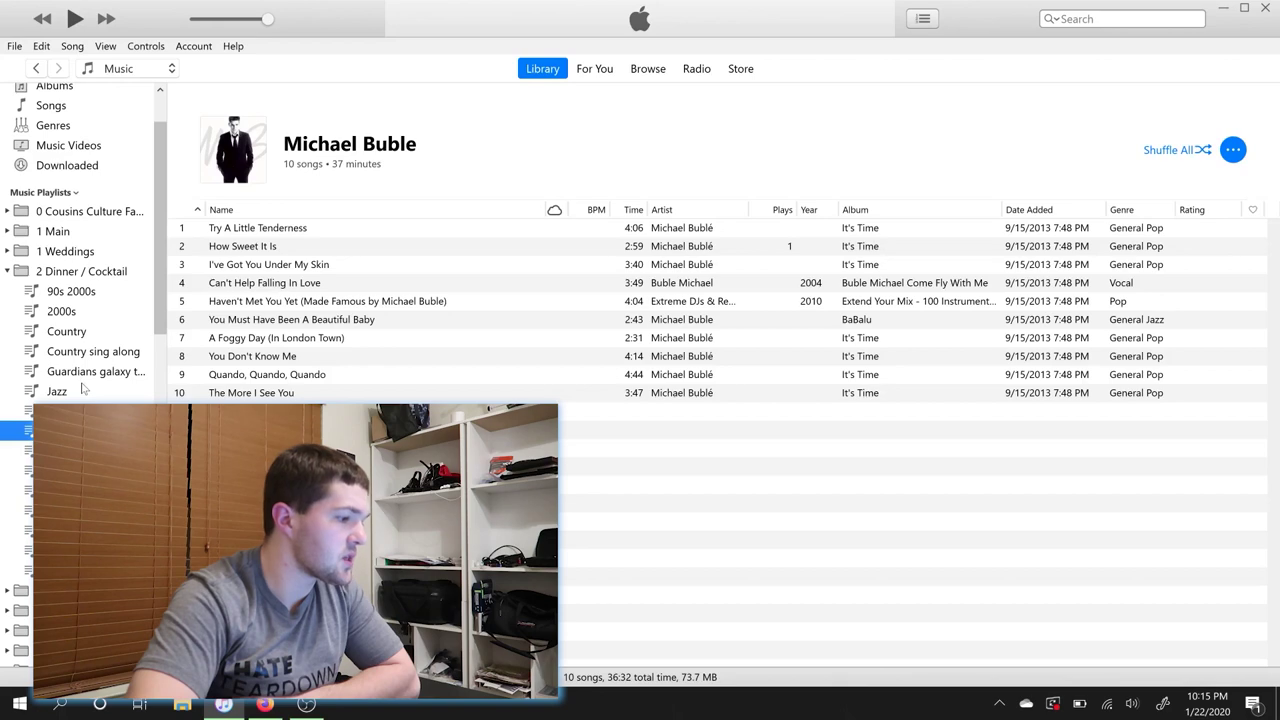
pyautogui.scroll(-1, 84, 390)
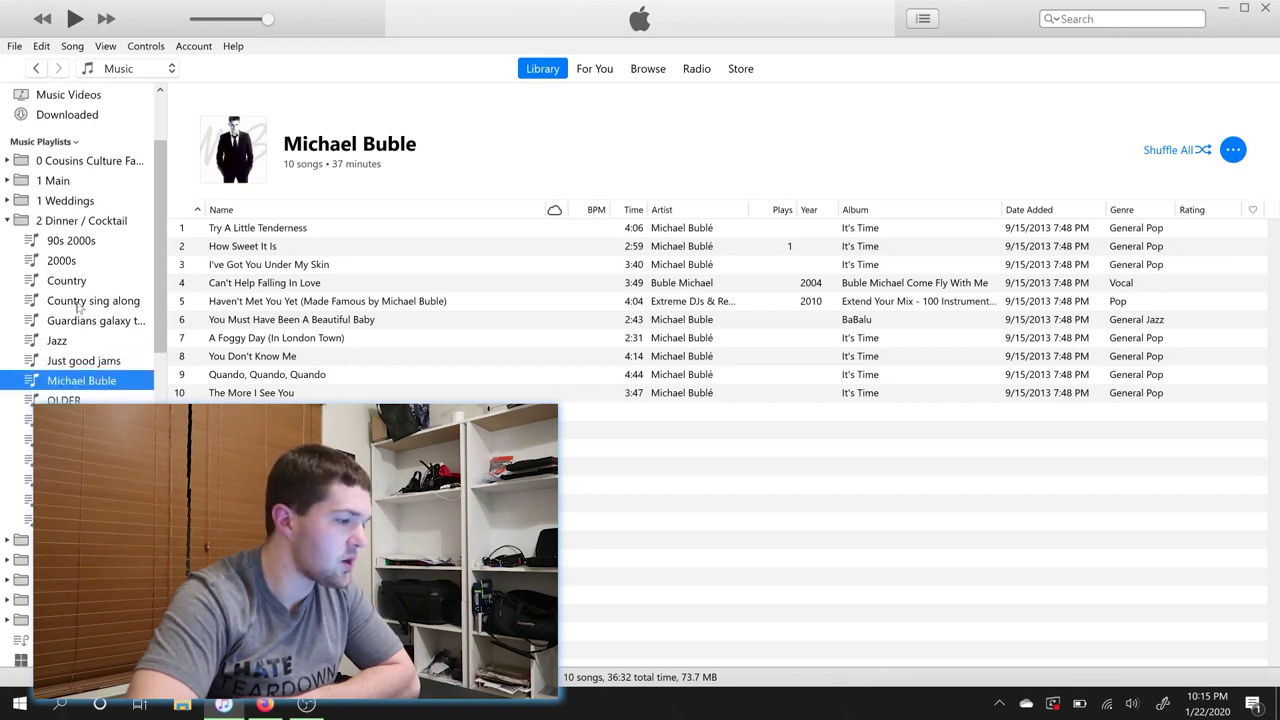
pyautogui.click(78, 302)
pyautogui.scroll(-2, 78, 302)
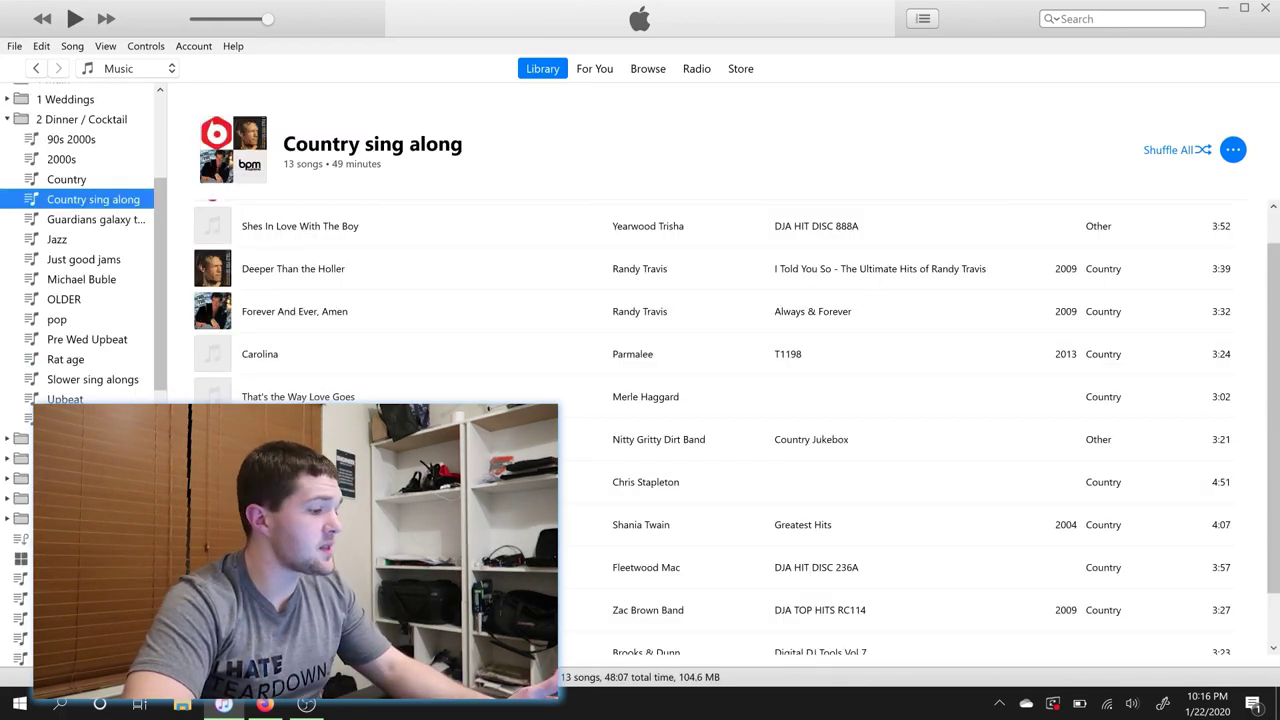
pyautogui.scroll(-1, 84, 280)
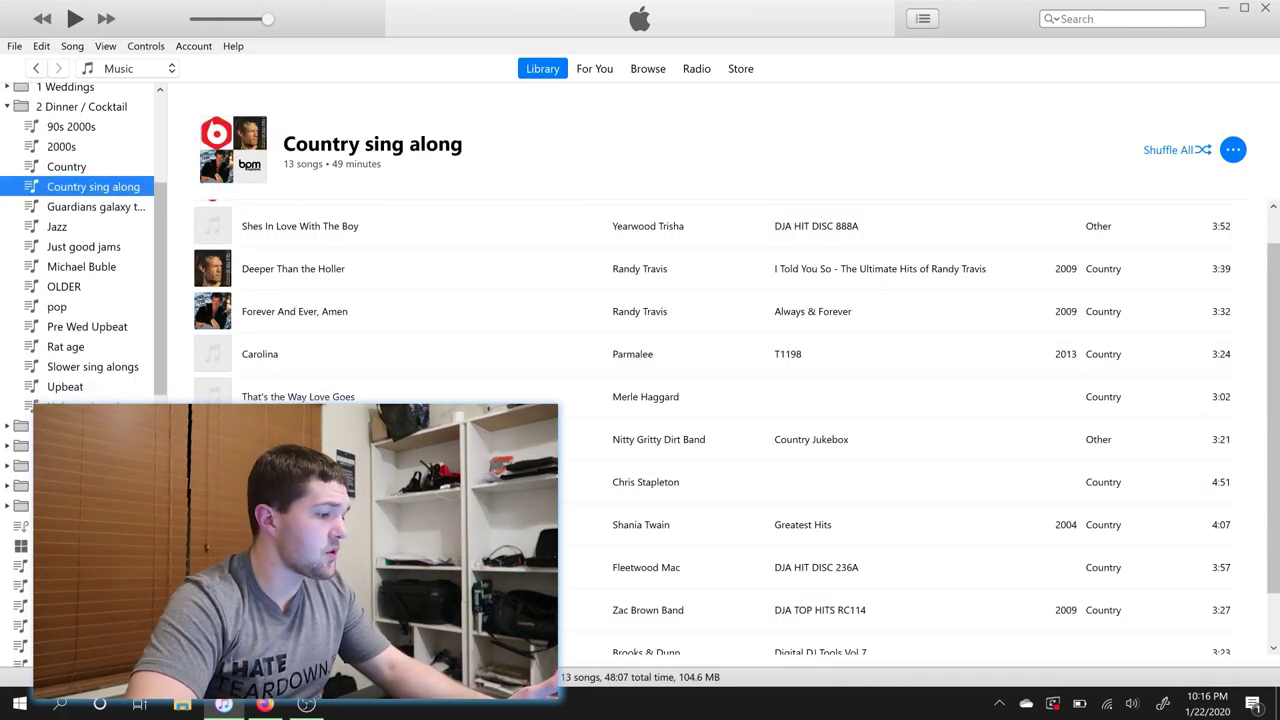
pyautogui.click(8, 106)
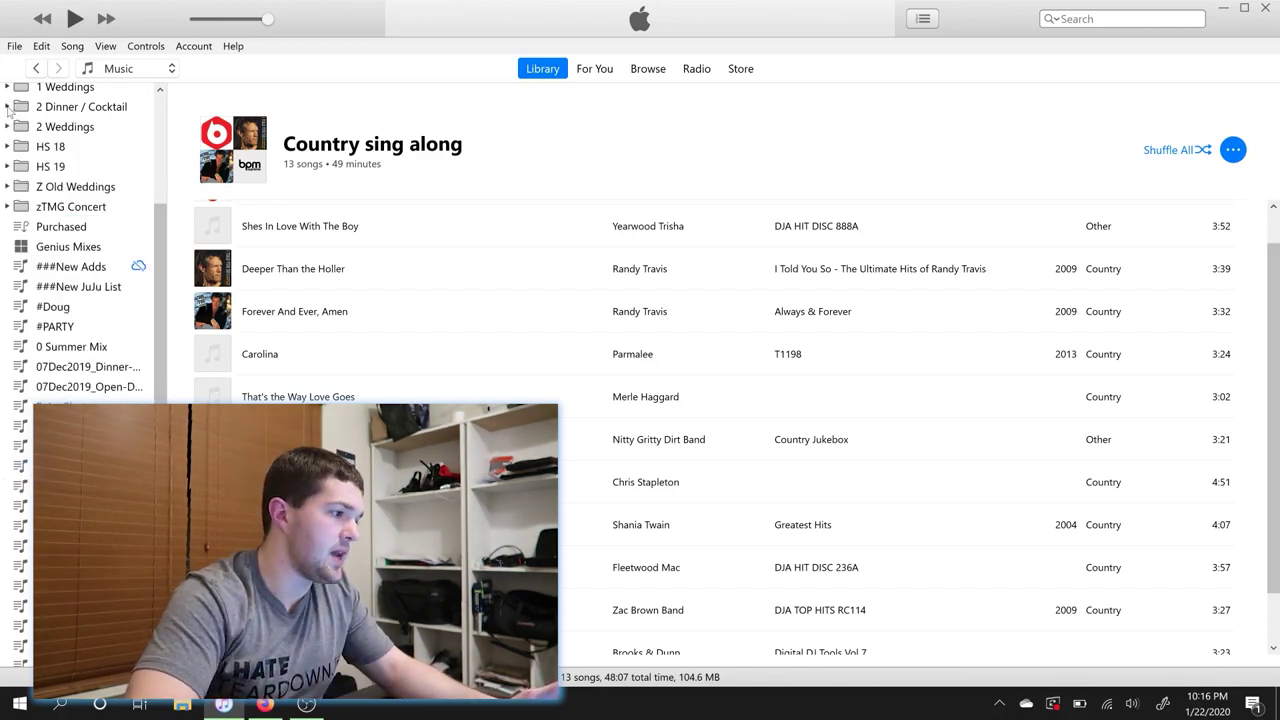
# Expand 2 Weddings and 2 Receptions, then open 2 Cake Cutting and 8 Bouquet Toss
pyautogui.click(8, 126)
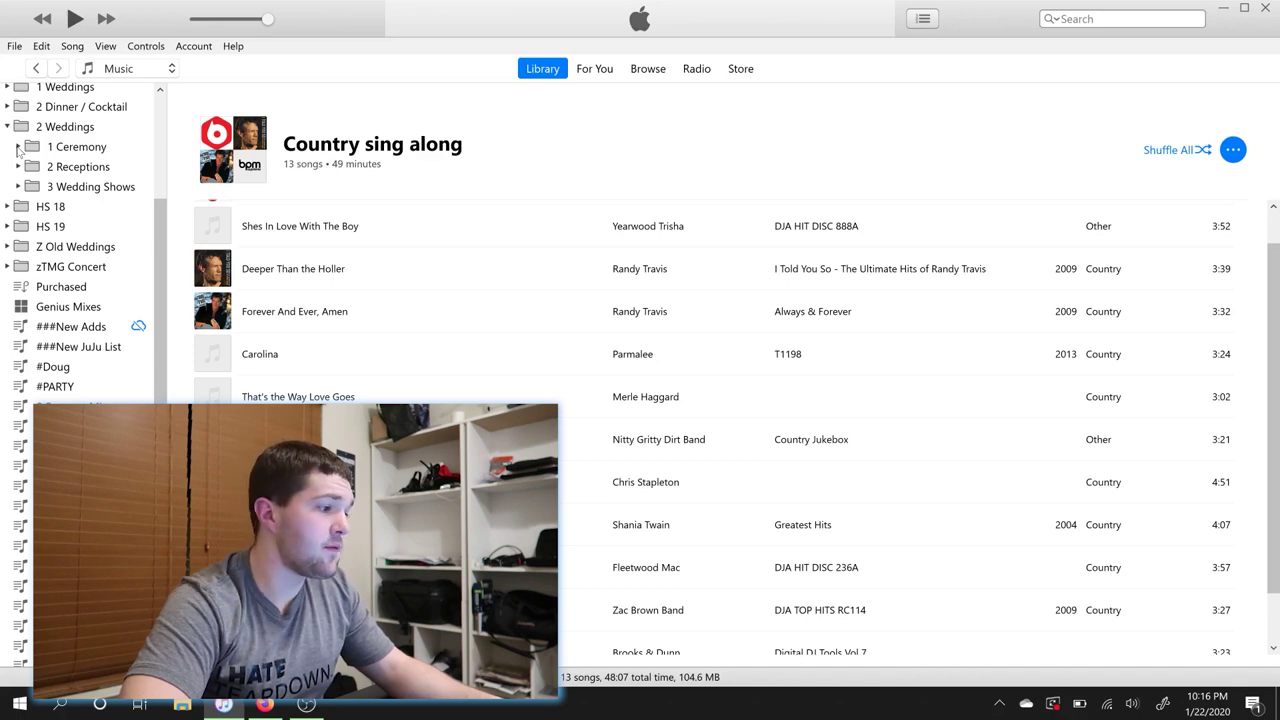
pyautogui.click(18, 168)
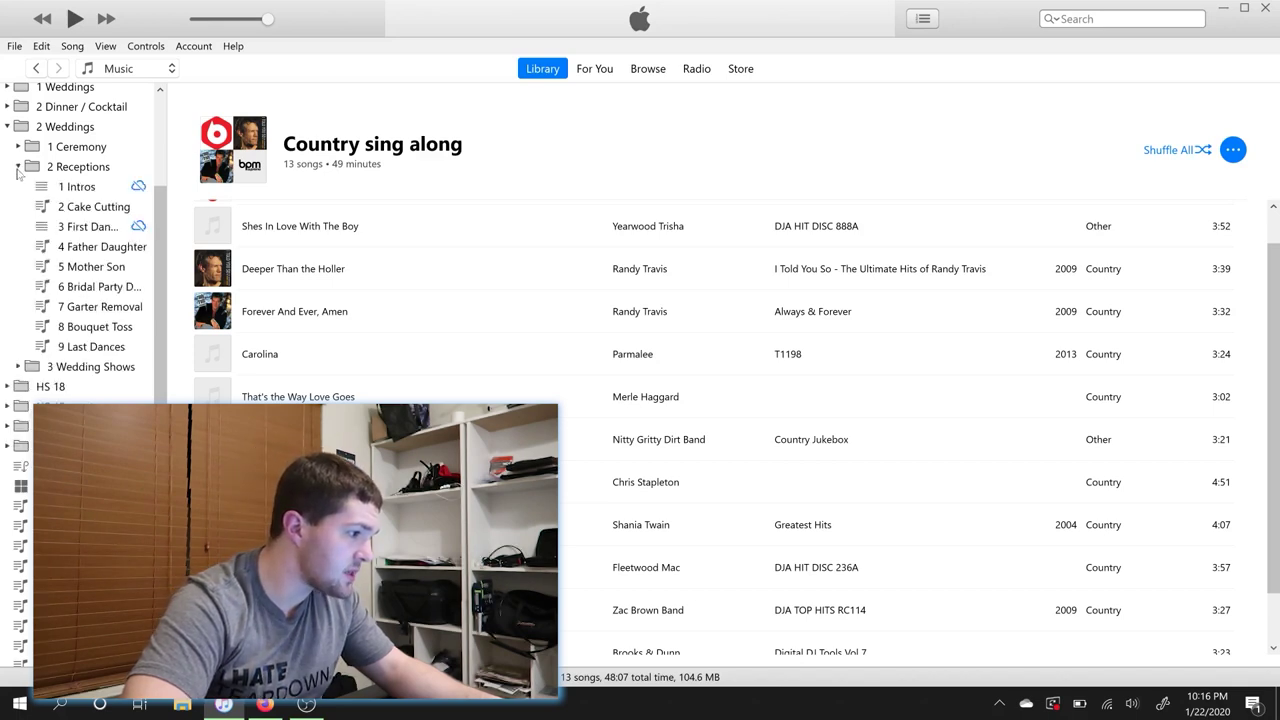
pyautogui.click(86, 207)
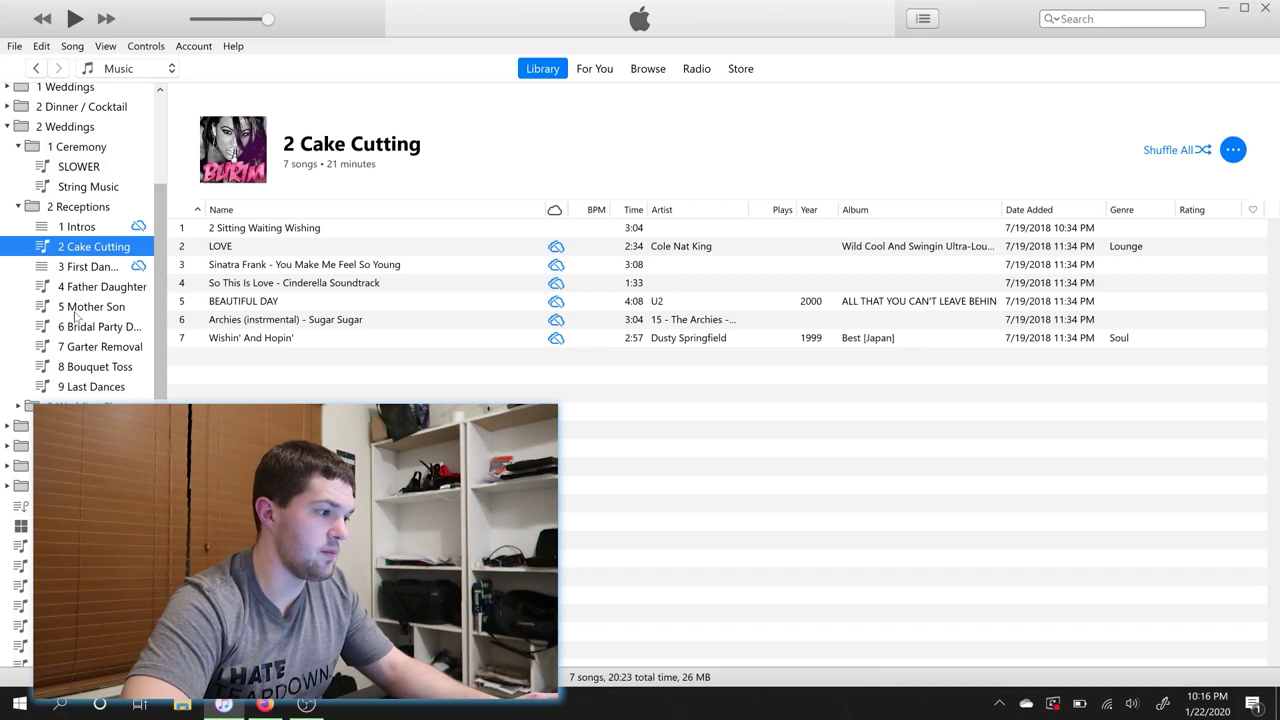
pyautogui.click(78, 370)
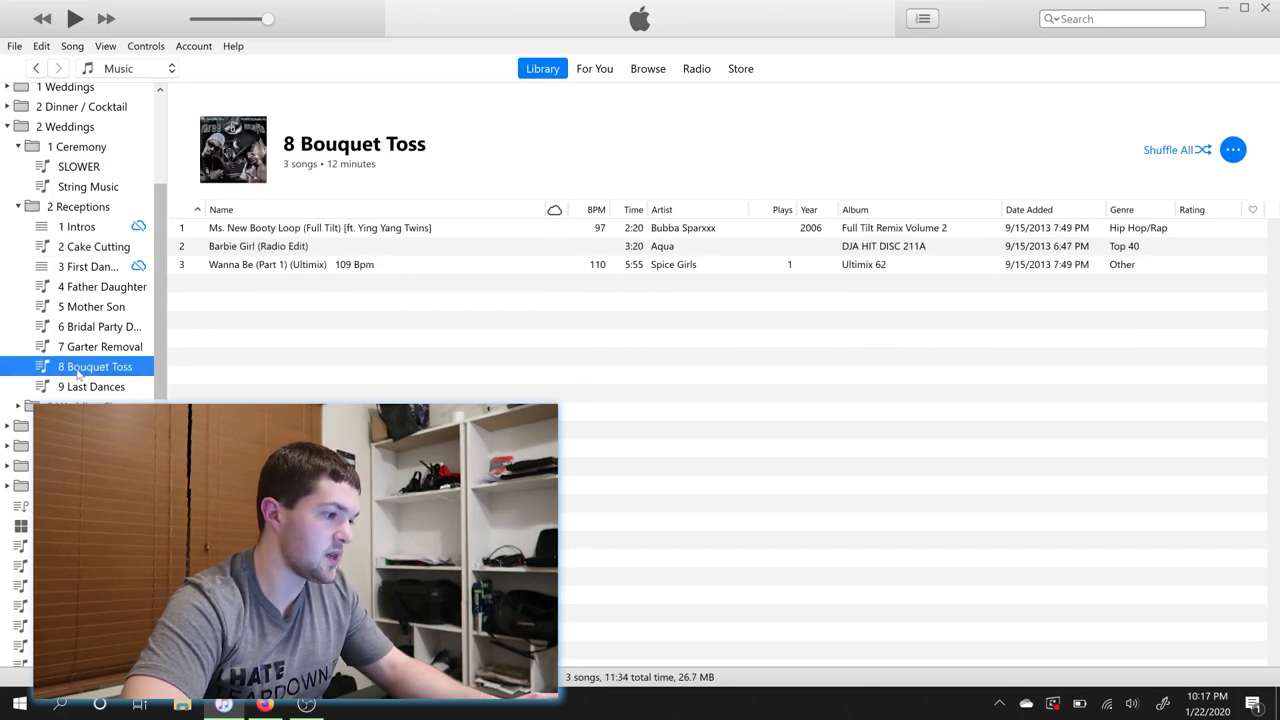
# Collapse the Receptions and Ceremony folders, and expand then collapse 3 Wedding Shows
pyautogui.click(18, 206)
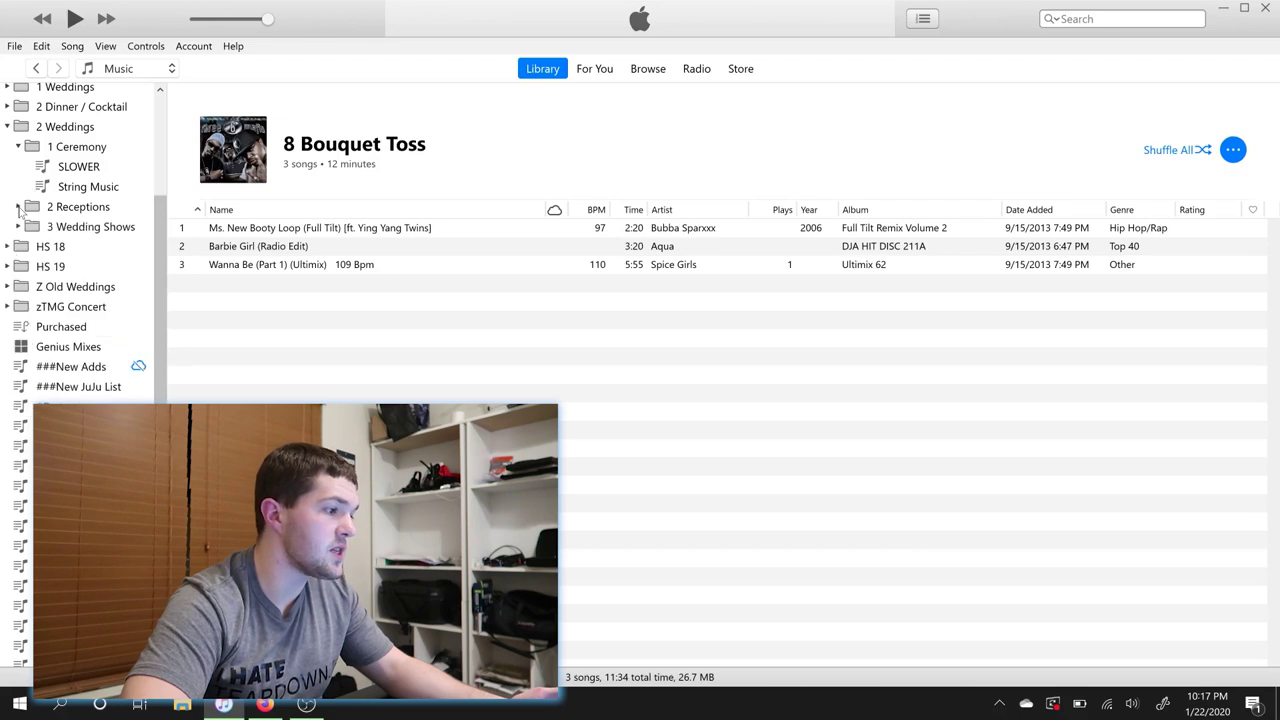
pyautogui.click(18, 146)
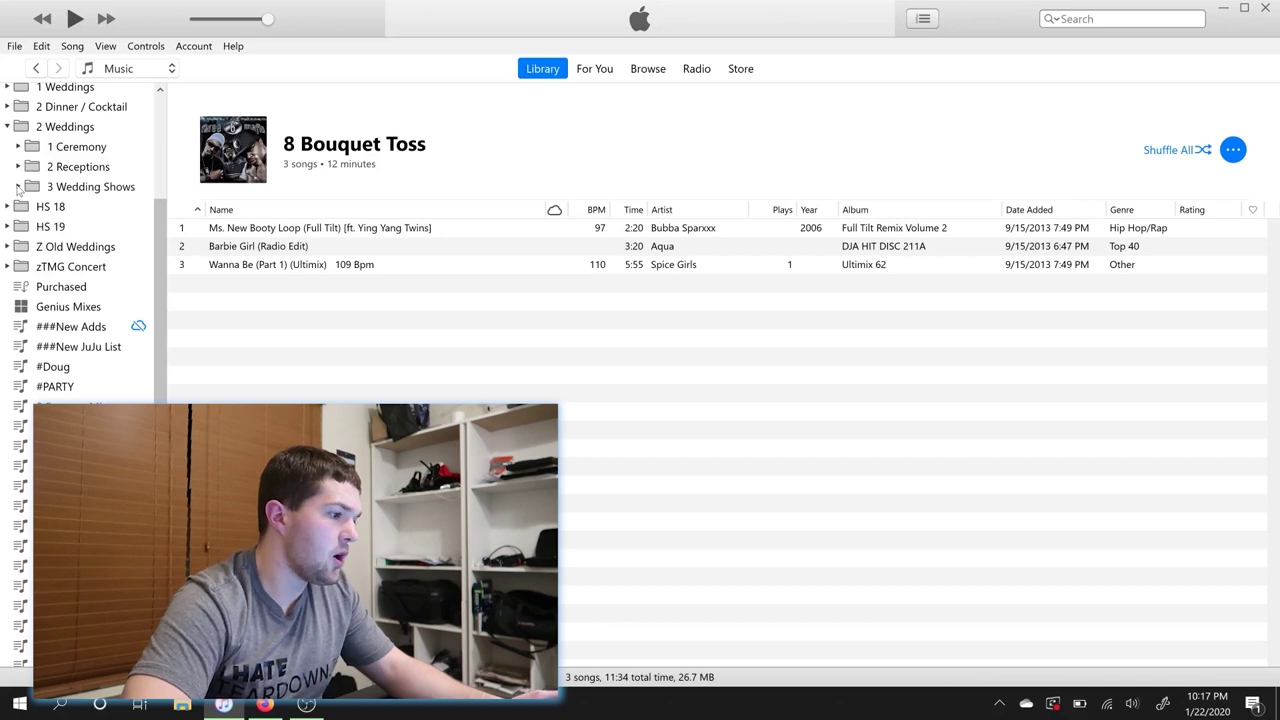
pyautogui.click(18, 186)
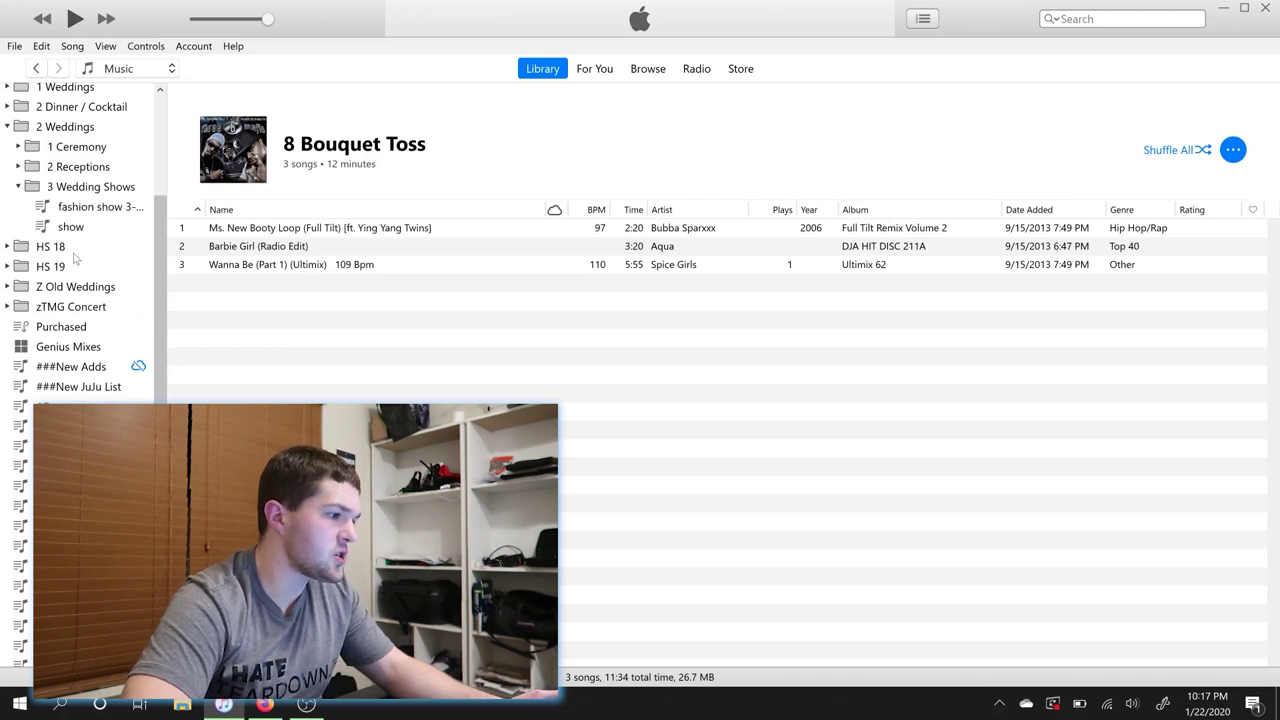
pyautogui.click(18, 187)
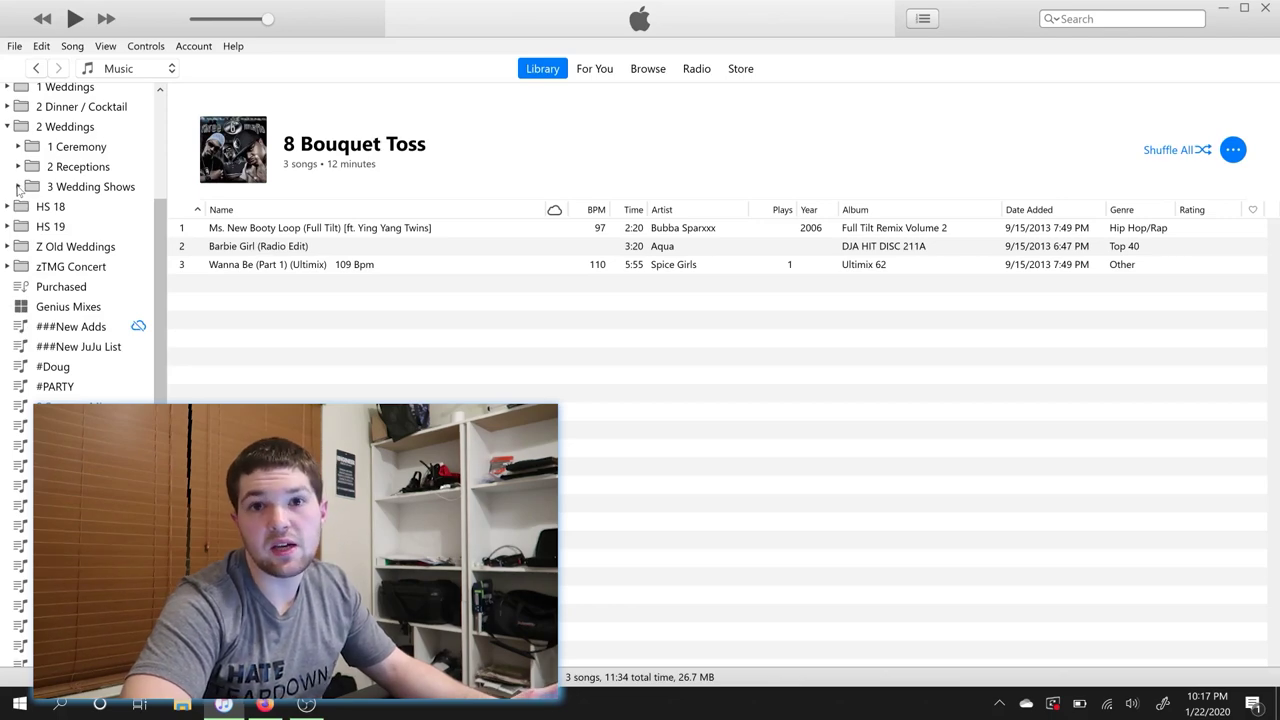
# Show HS 18's 158 songs, then expand HS 19 to Beginner, Hits and Requests
pyautogui.click(22, 145)
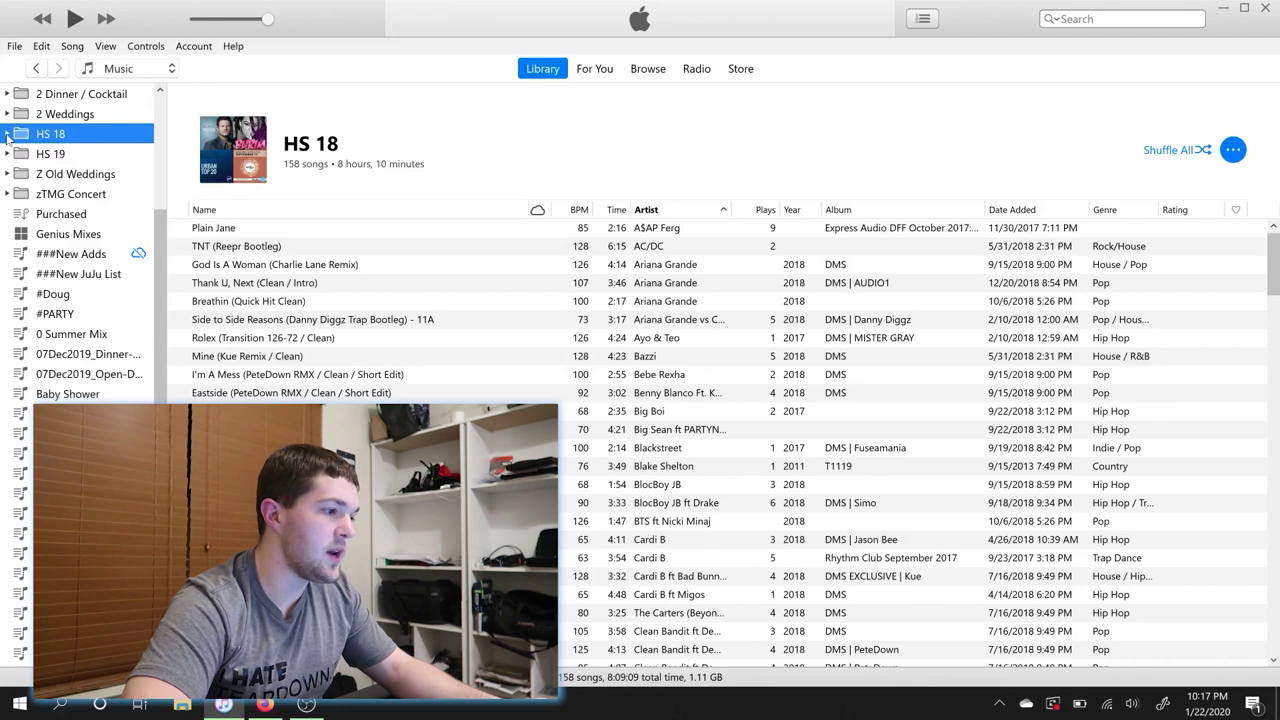
pyautogui.click(7, 134)
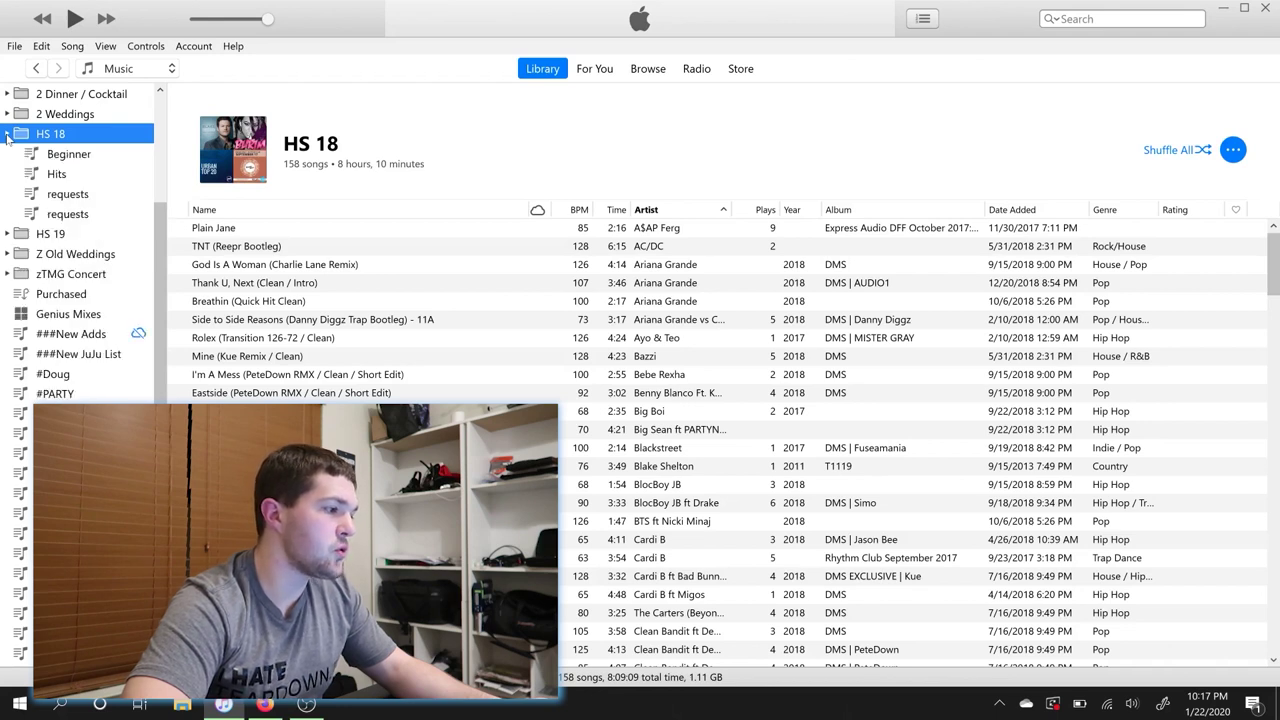
pyautogui.click(7, 134)
pyautogui.click(7, 154)
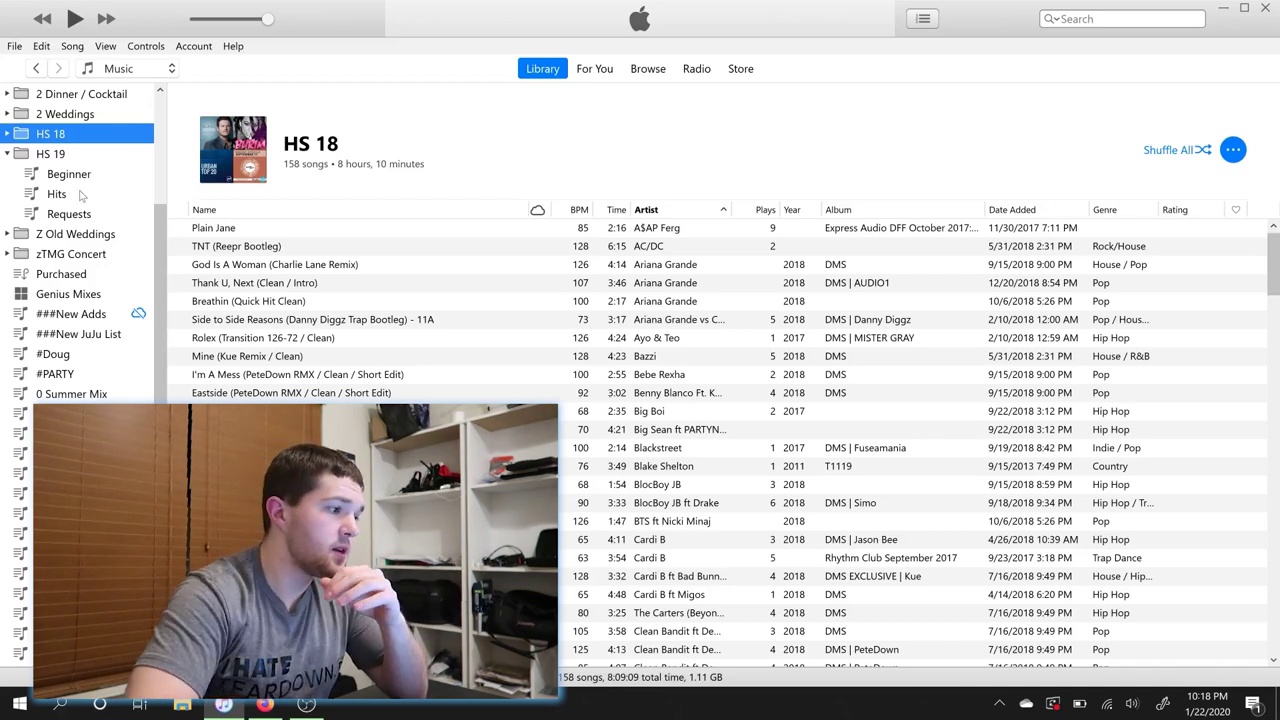
# Browse Beginner and Hits, ending on the 116-song HS 19 Requests playlist
pyautogui.click(73, 184)
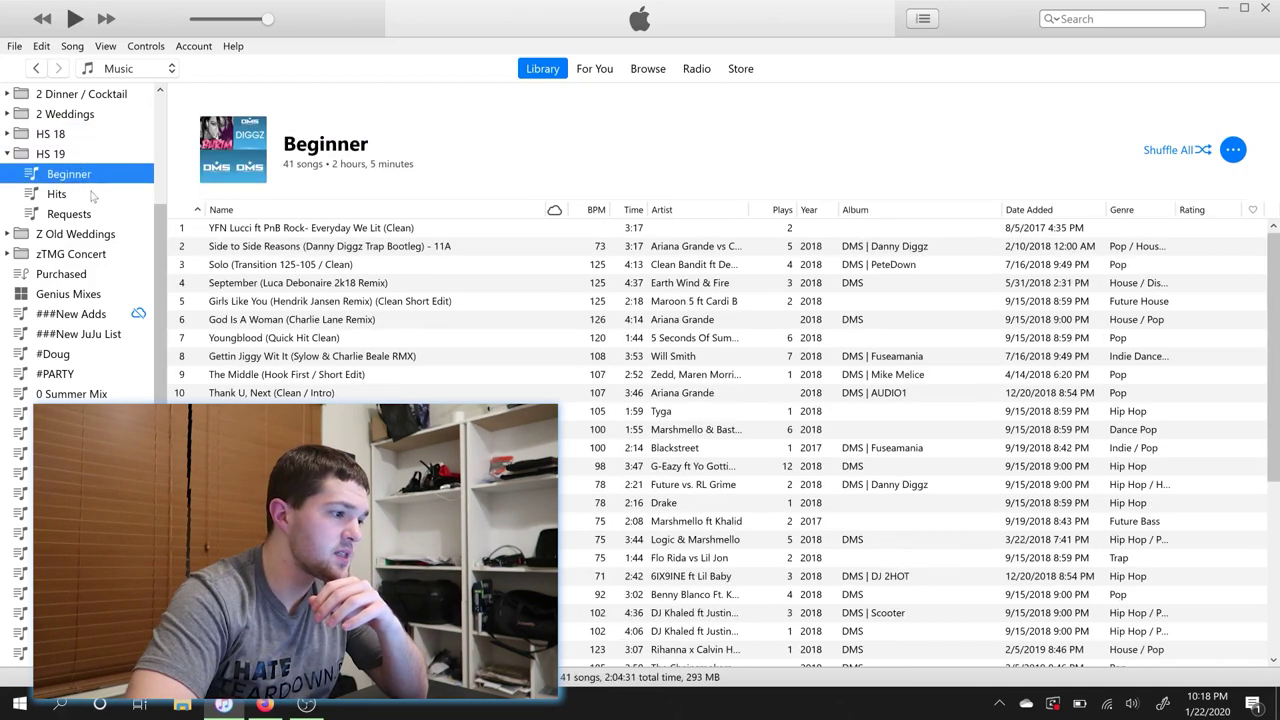
pyautogui.scroll(-3, 1210, 467)
pyautogui.scroll(-3, 1210, 467)
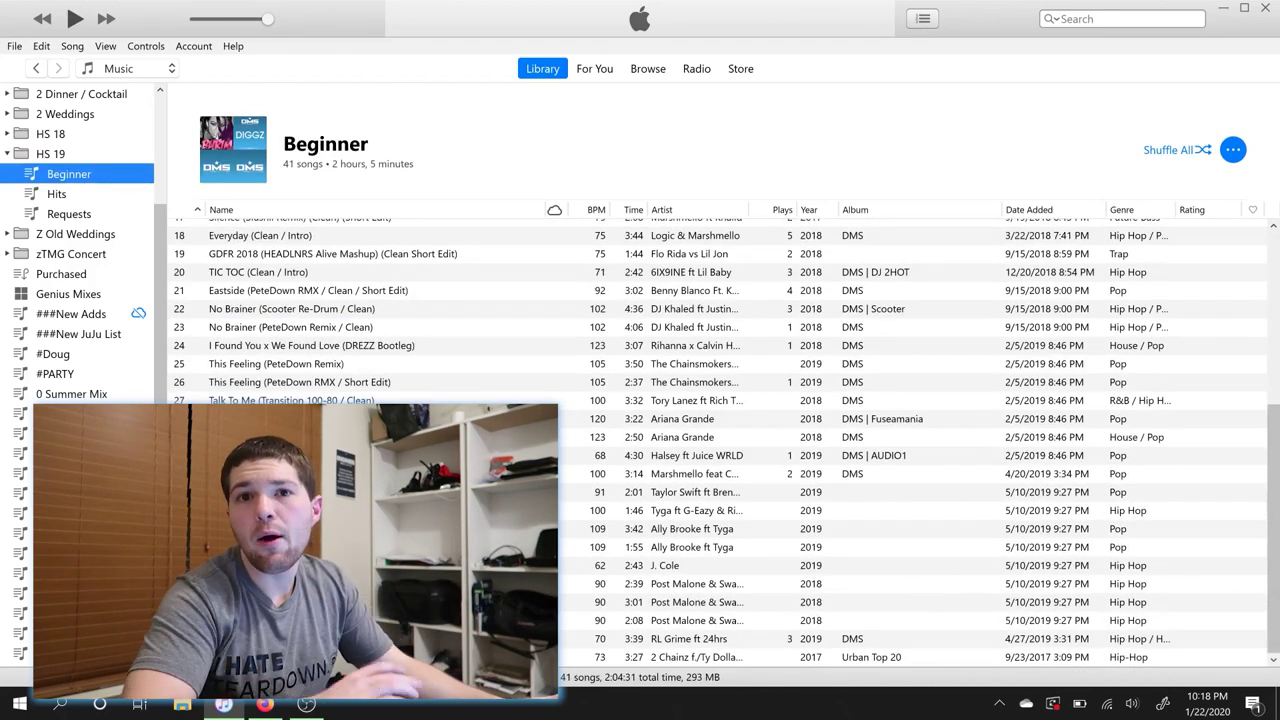
pyautogui.scroll(3, 716, 440)
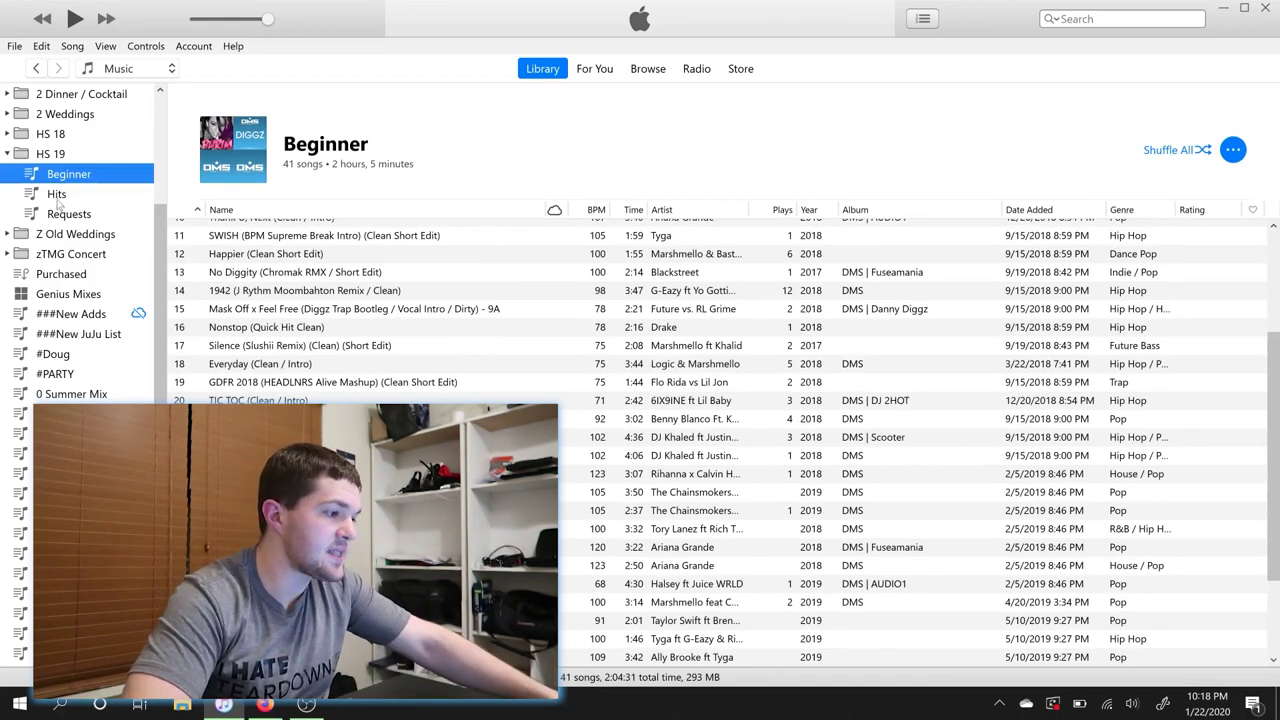
pyautogui.click(60, 197)
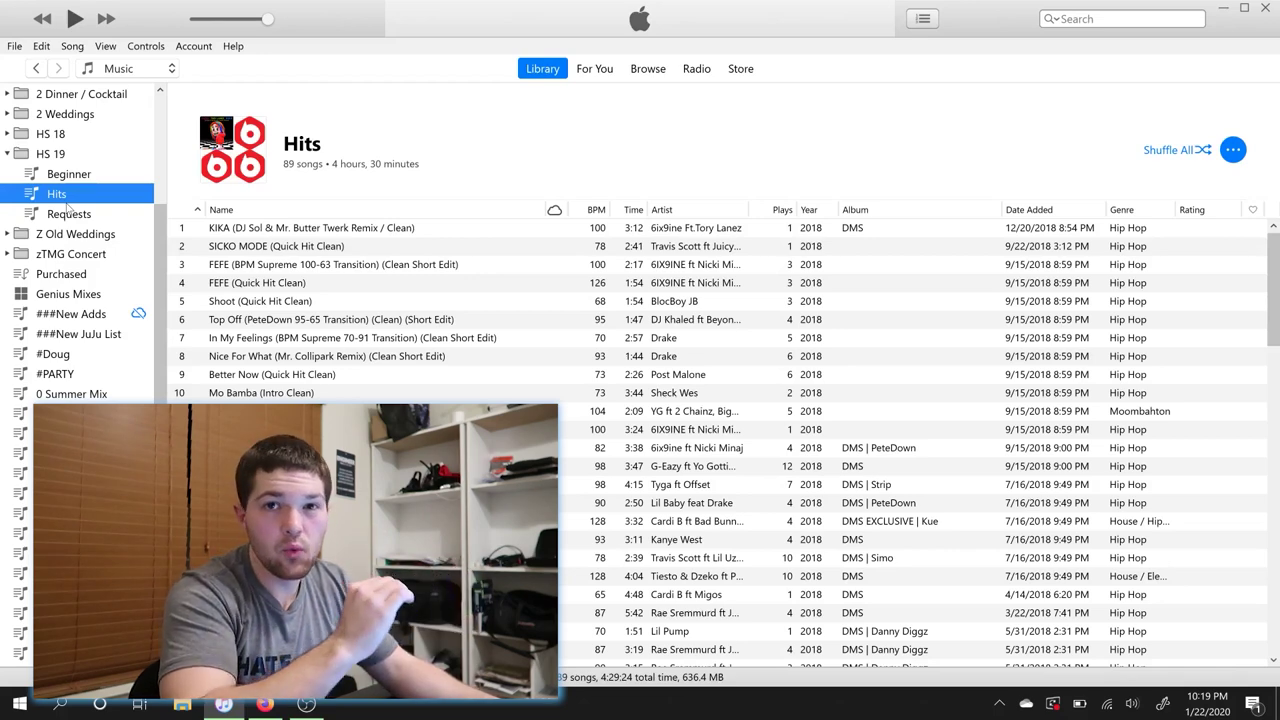
pyautogui.click(66, 216)
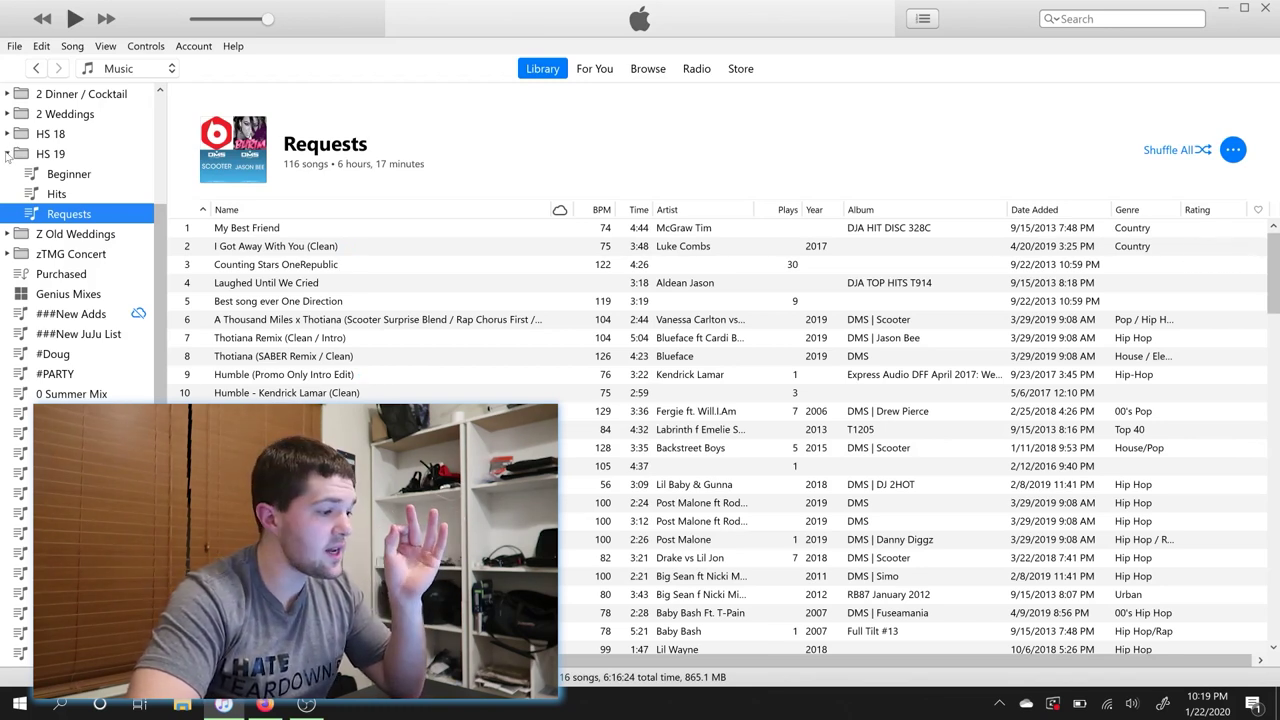
# Scroll the sidebar to the HS 19 folder while Requests' 116 songs stay displayed
pyautogui.scroll(1, 7, 157)
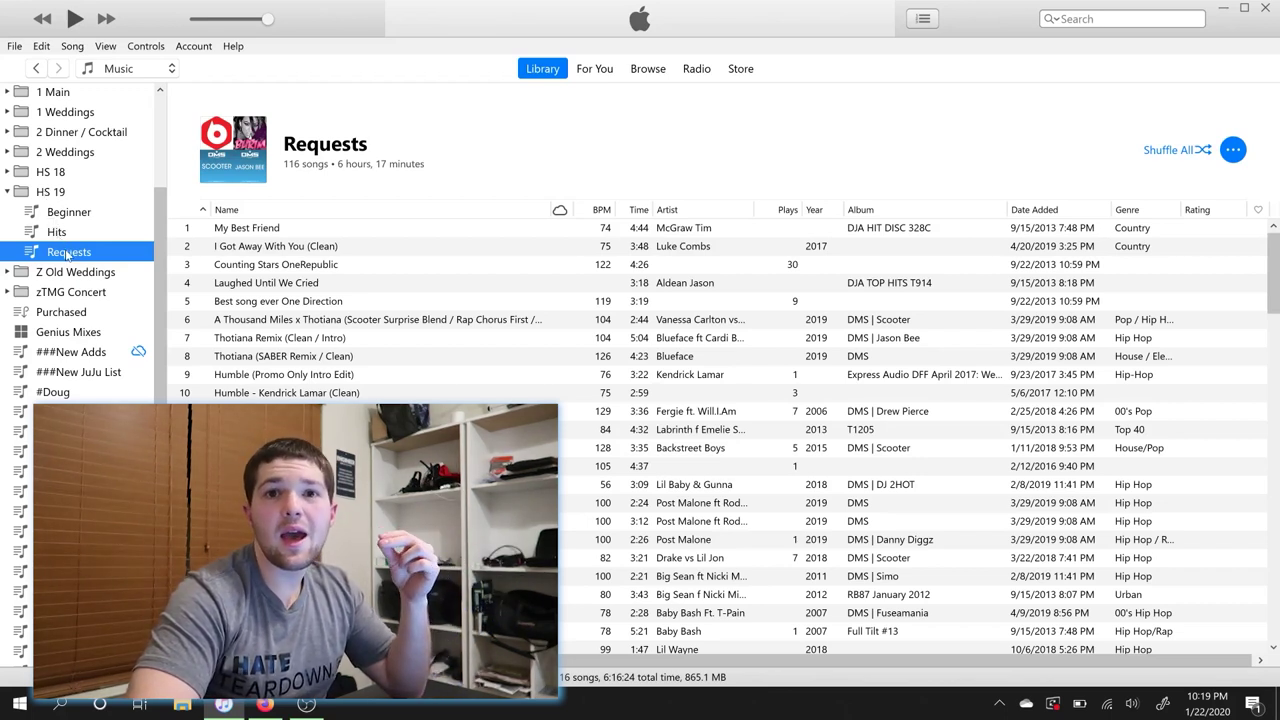
pyautogui.scroll(1, 67, 255)
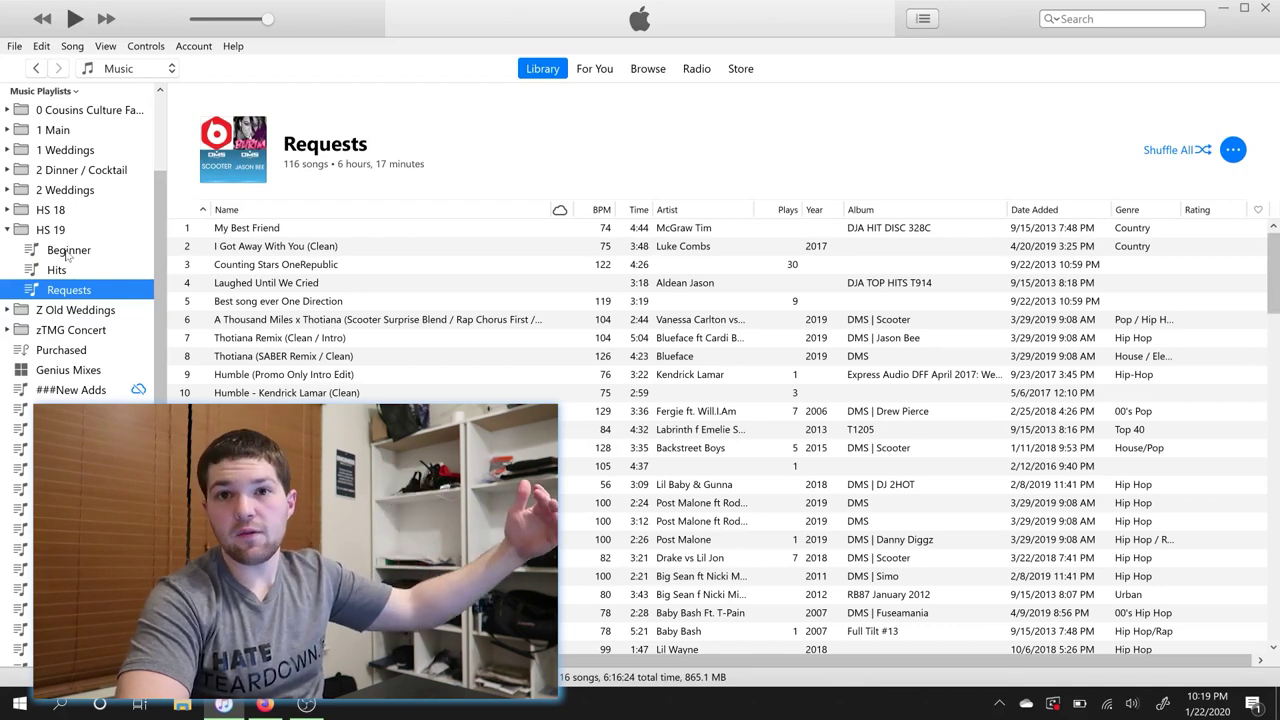
pyautogui.scroll(-1, 67, 255)
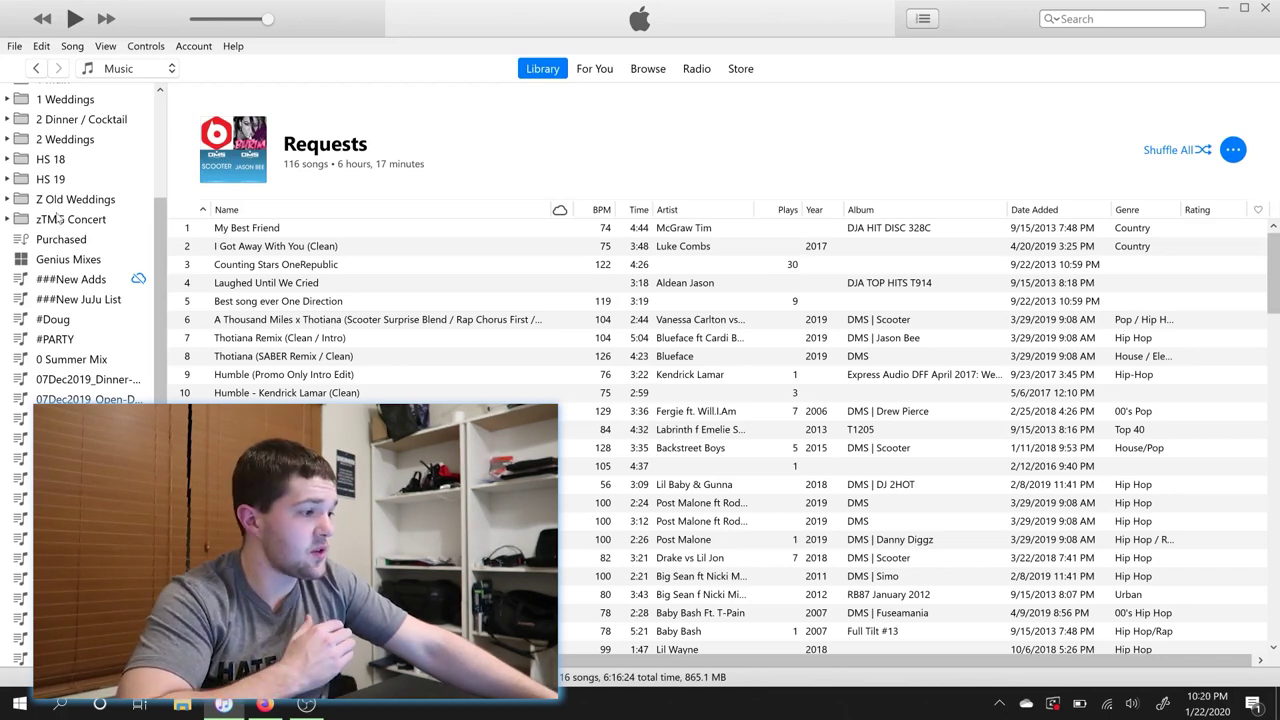
pyautogui.scroll(2, 59, 218)
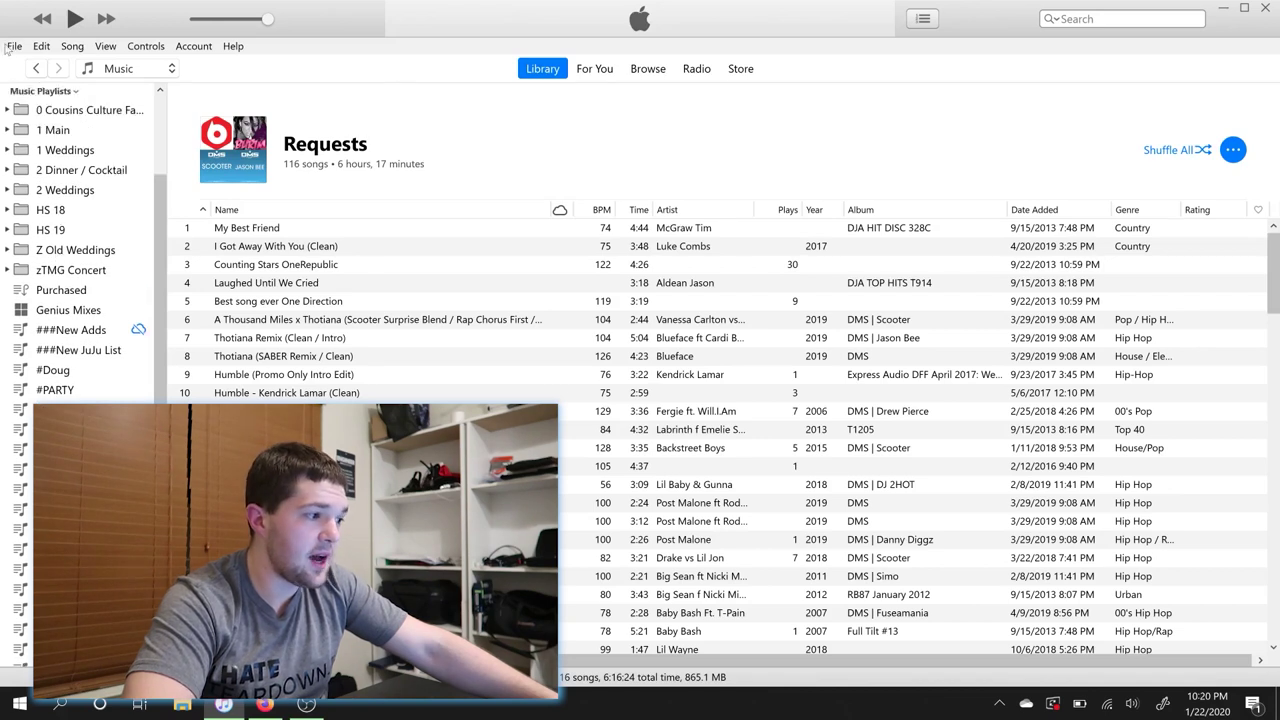